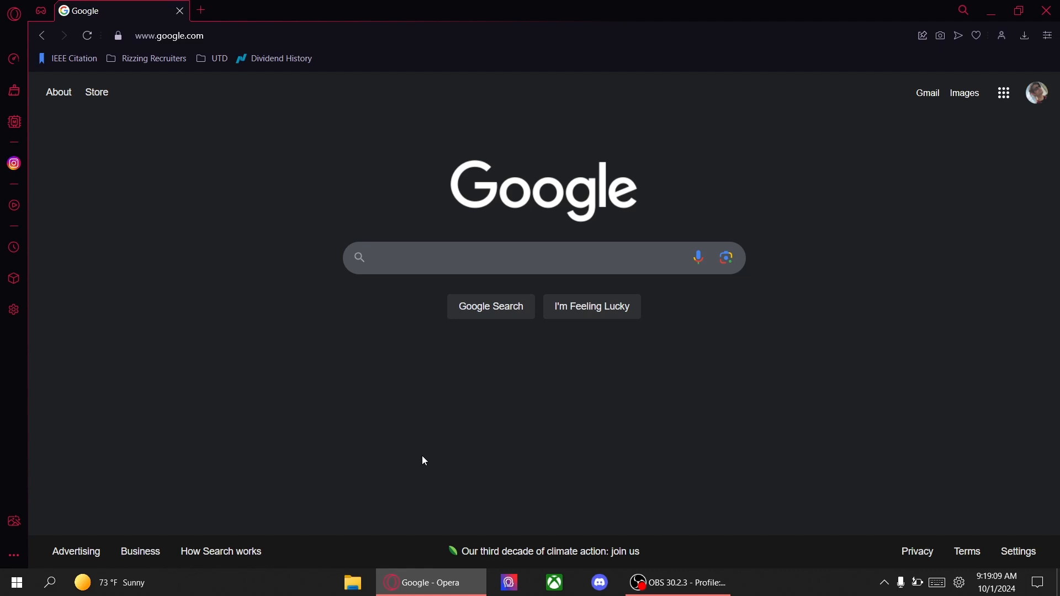
Step: Search the web for airfoil tools and open the Airfoil database search page on airfoiltools.com
{"action": "left_click", "coordinate": [410, 247]}
{"action": "type", "text": "air"}
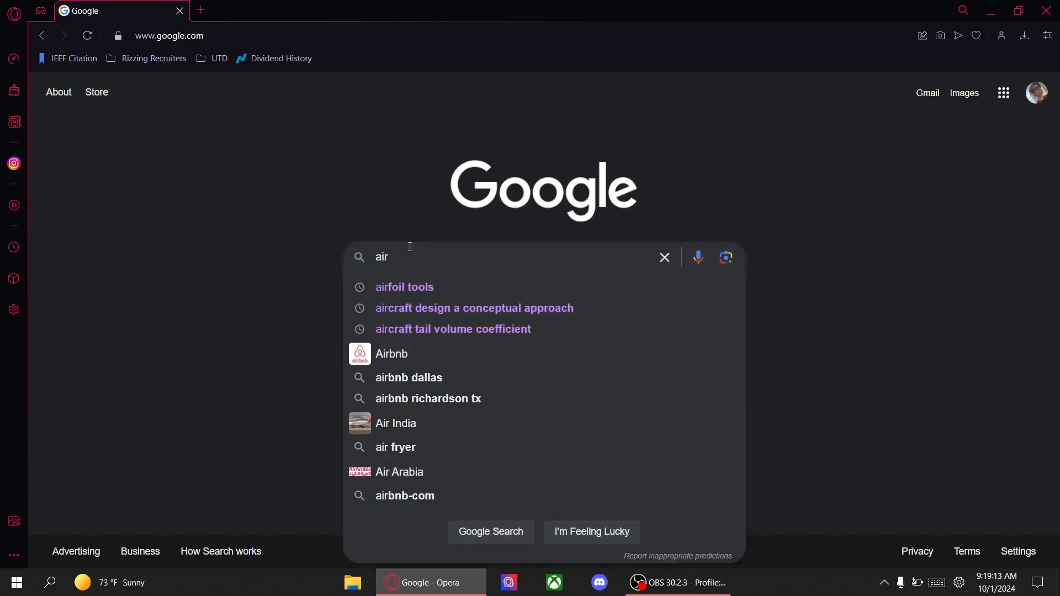
{"action": "key", "text": "Down"}
{"action": "key", "text": "Return"}
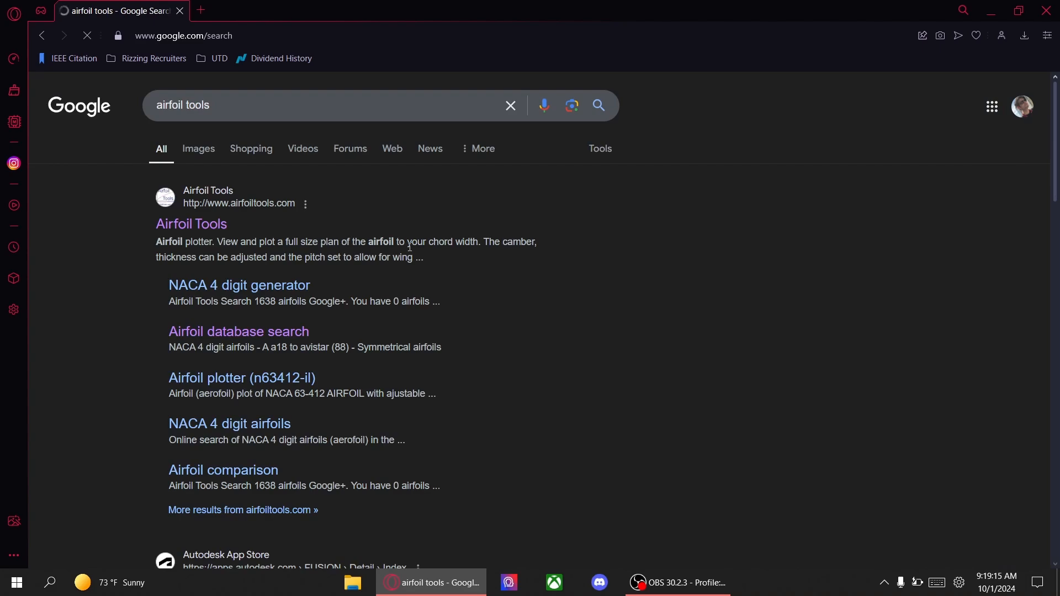
{"action": "left_click", "coordinate": [174, 223]}
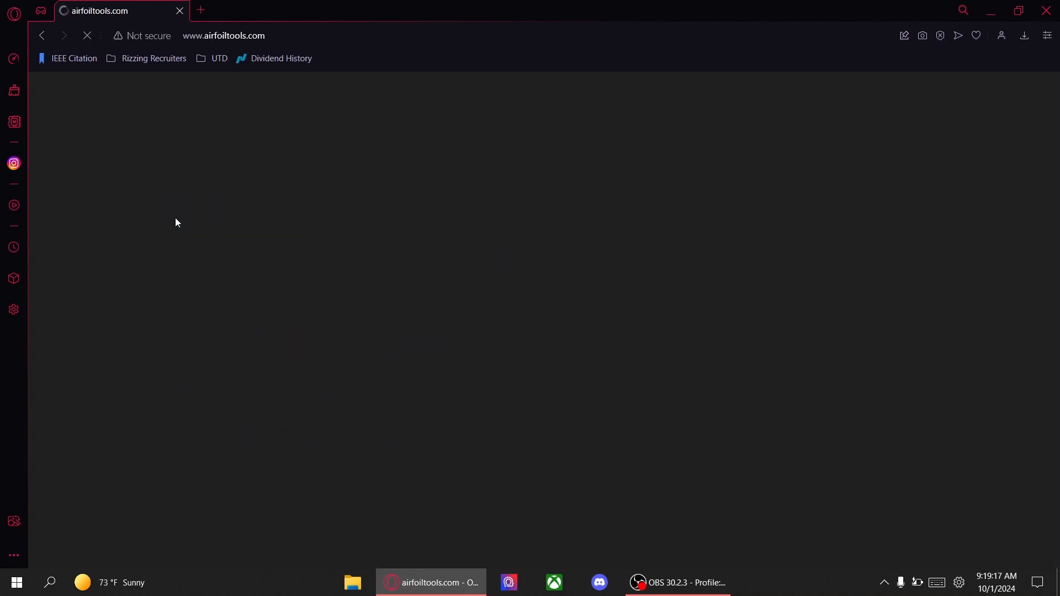
{"action": "left_click", "coordinate": [371, 214]}
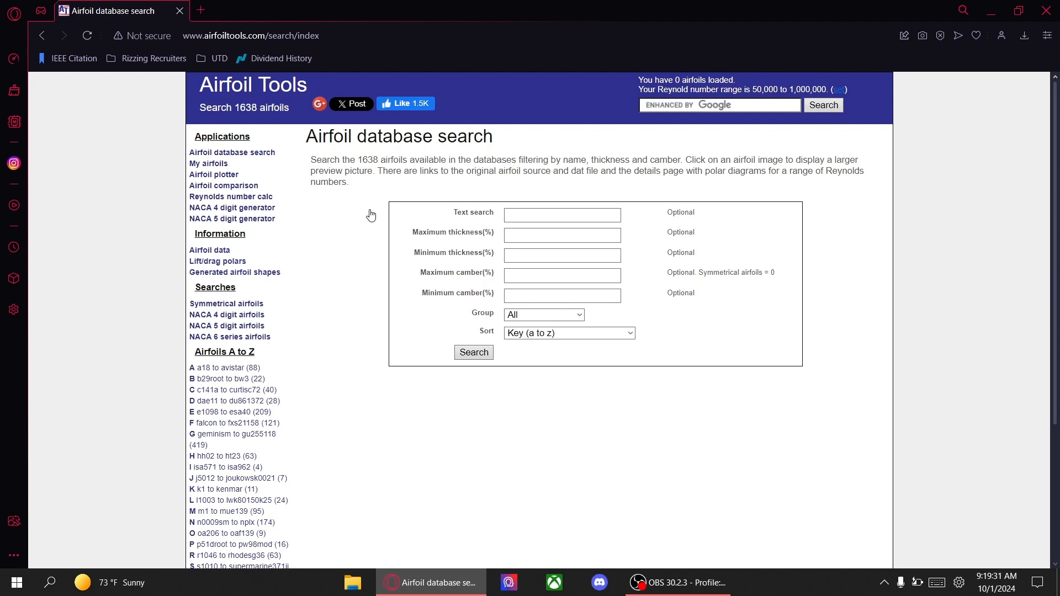
Step: Search the airfoil database for sd8040
{"action": "left_click", "coordinate": [537, 213]}
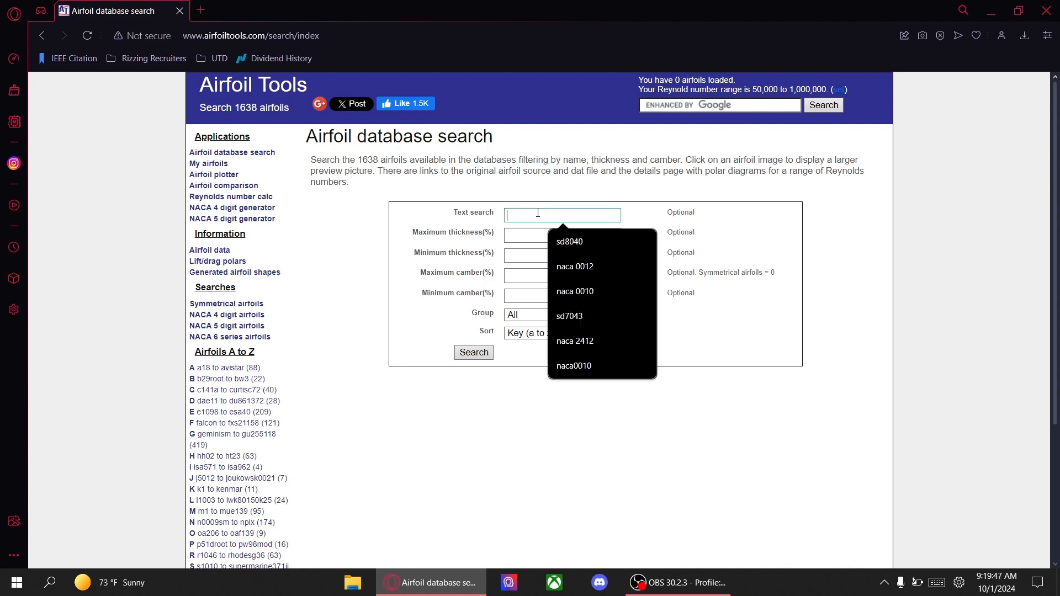
{"action": "type", "text": "sd"}
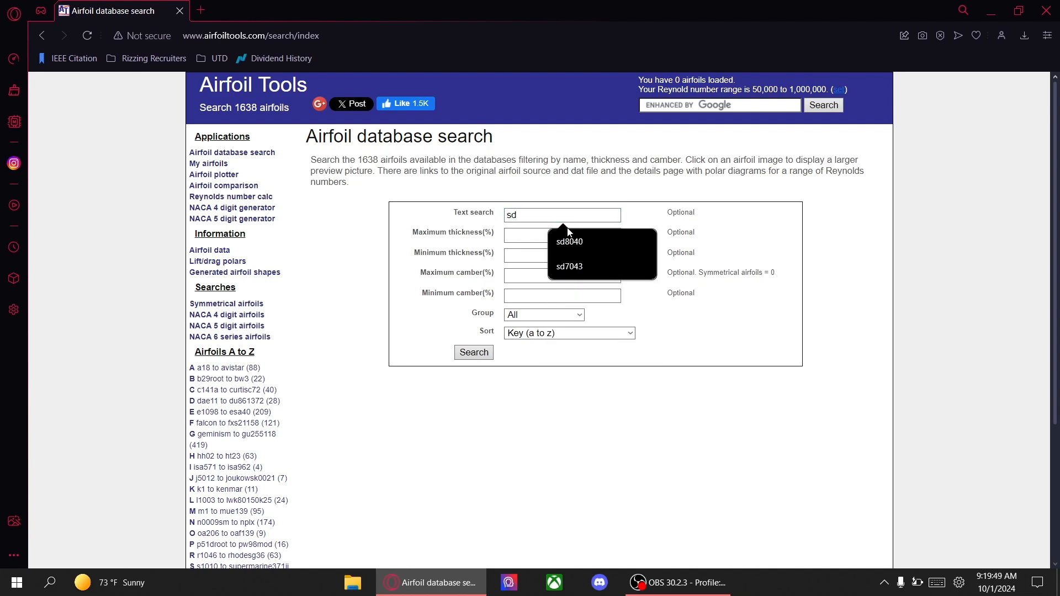
{"action": "left_click", "coordinate": [572, 241]}
{"action": "left_click", "coordinate": [474, 352]}
{"action": "scroll", "coordinate": [369, 351], "scroll_direction": "down", "scroll_amount": 1}
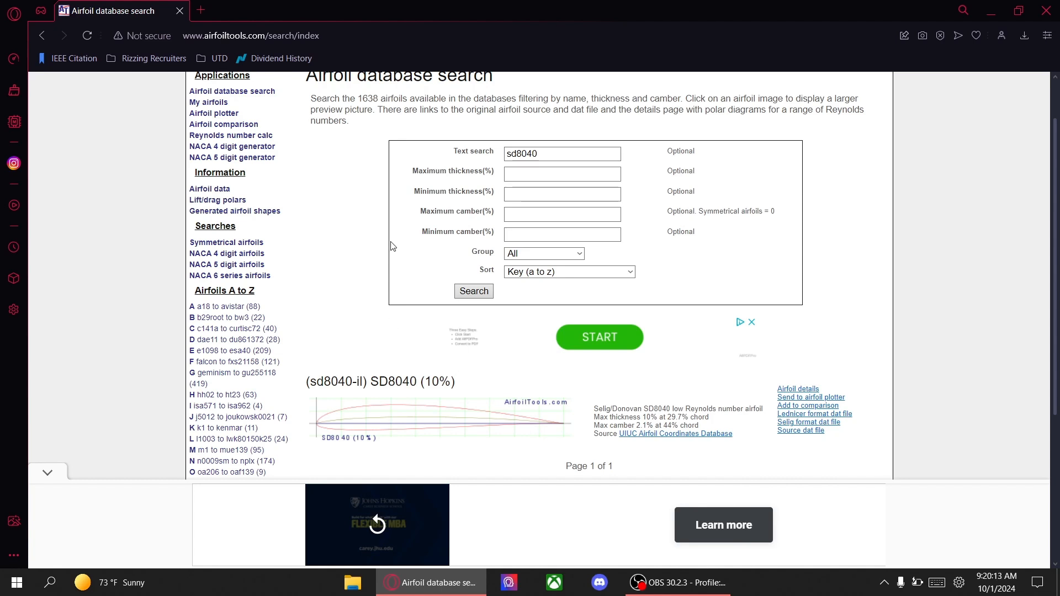
Step: Save the SD8040 source dat file as sd8040.dat in a new Downloads folder named ADC-Practice
{"action": "right_click", "coordinate": [795, 439]}
{"action": "left_click", "coordinate": [840, 330]}
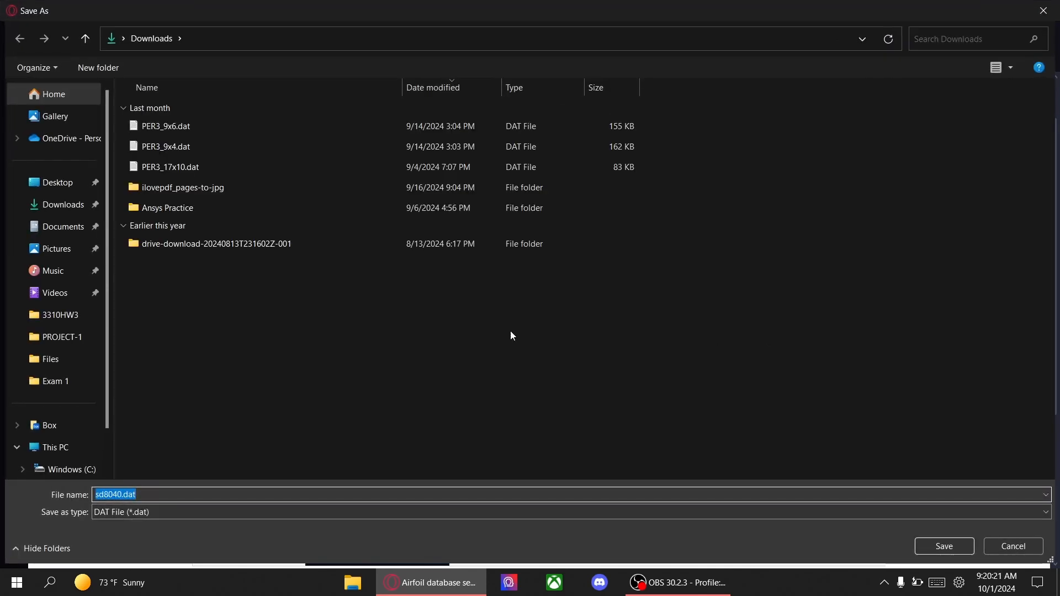
{"action": "right_click", "coordinate": [202, 291]}
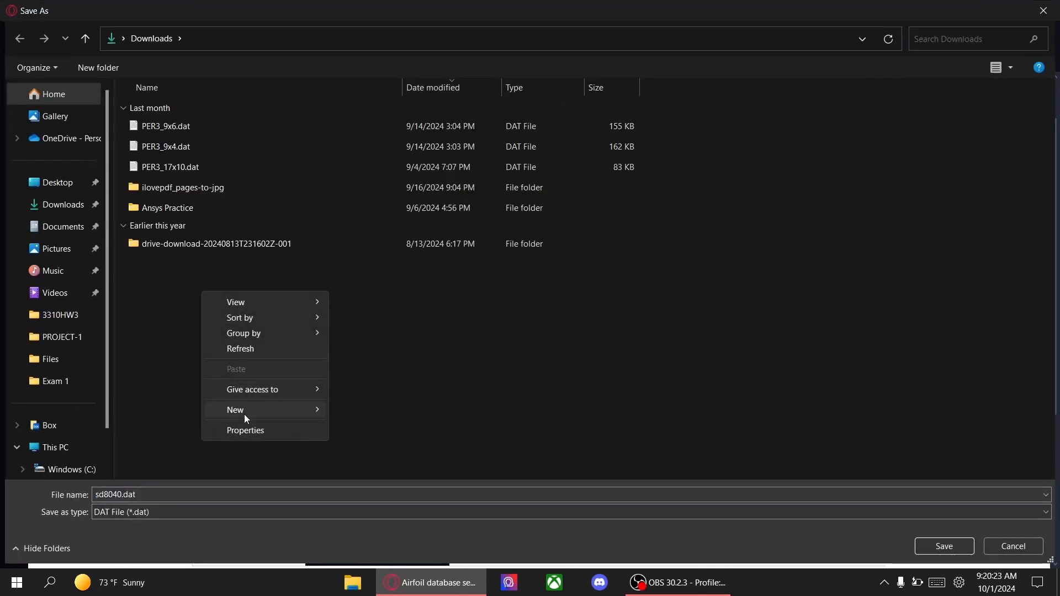
{"action": "mouse_move", "coordinate": [290, 417]}
{"action": "left_click", "coordinate": [352, 414]}
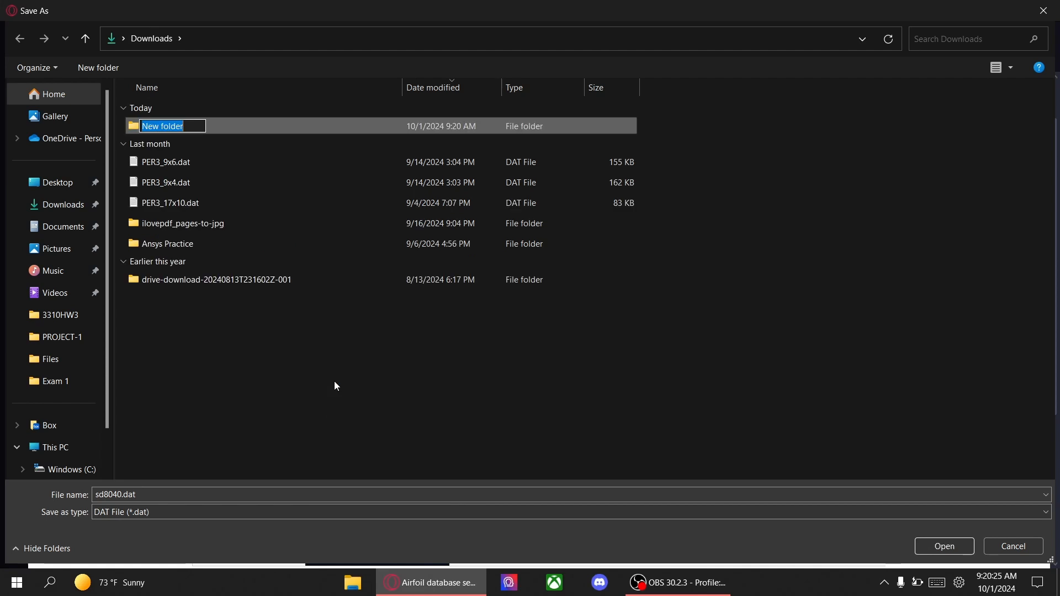
{"action": "type", "text": "ADC-"}
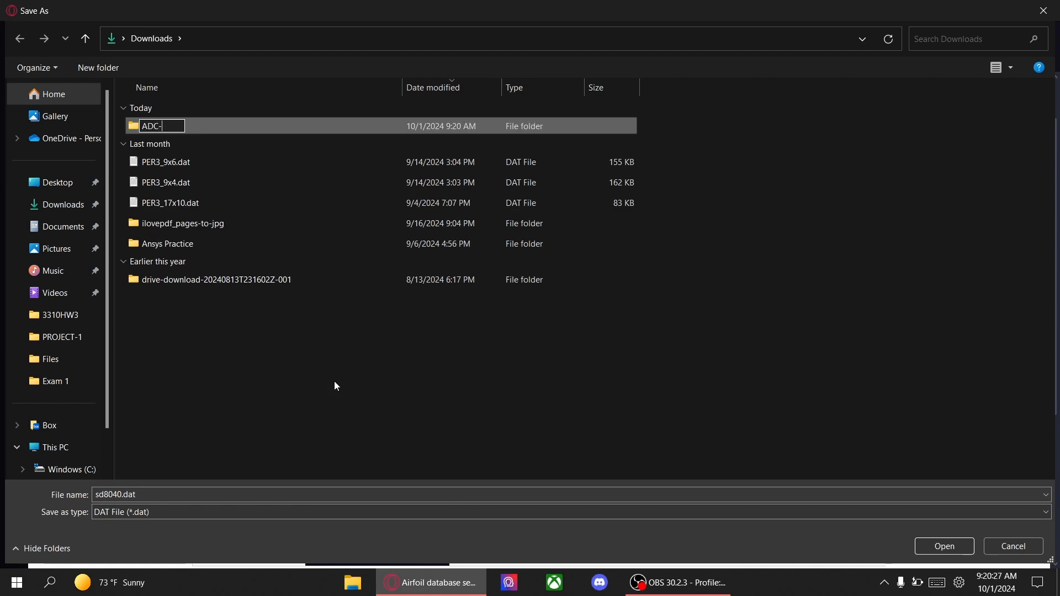
{"action": "type", "text": "Practice"}
{"action": "key", "text": "Return"}
{"action": "double_click", "coordinate": [292, 126]}
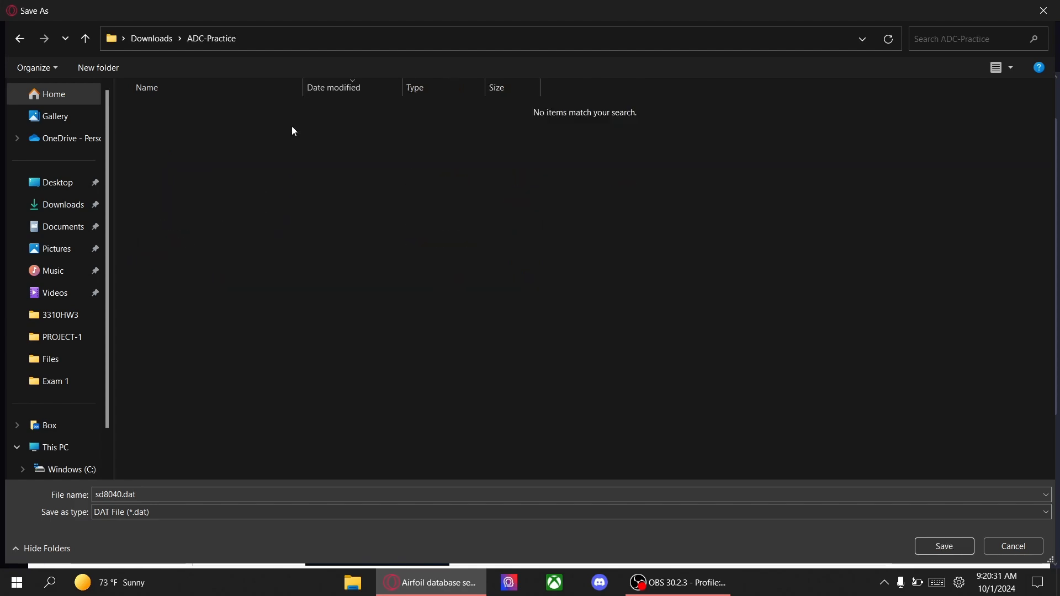
{"action": "left_click", "coordinate": [935, 548]}
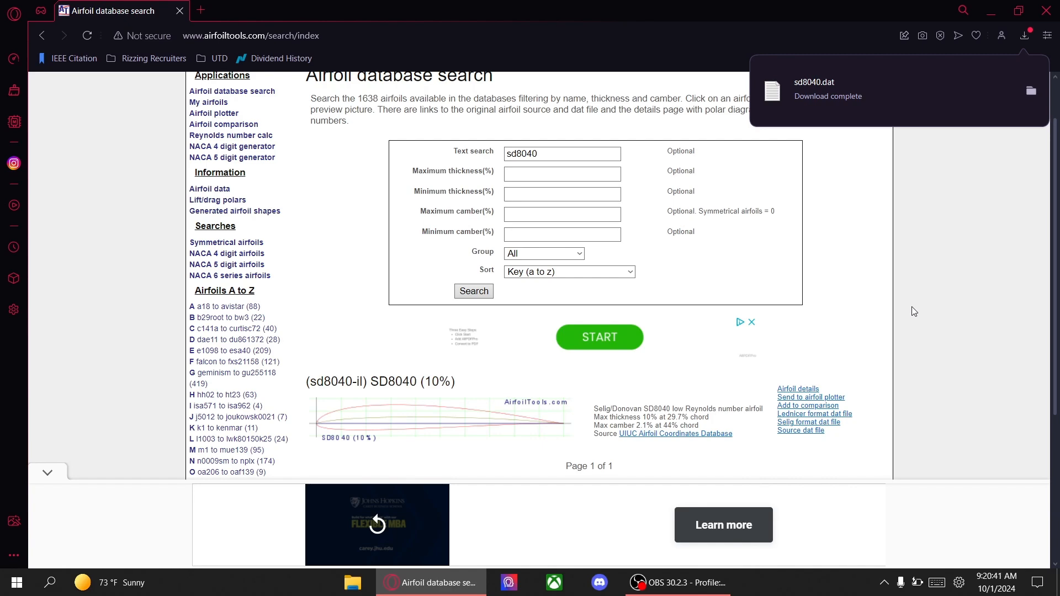
Step: Launch xflr5.exe from the system search
{"action": "key", "text": "super"}
{"action": "type", "text": "xflr5"}
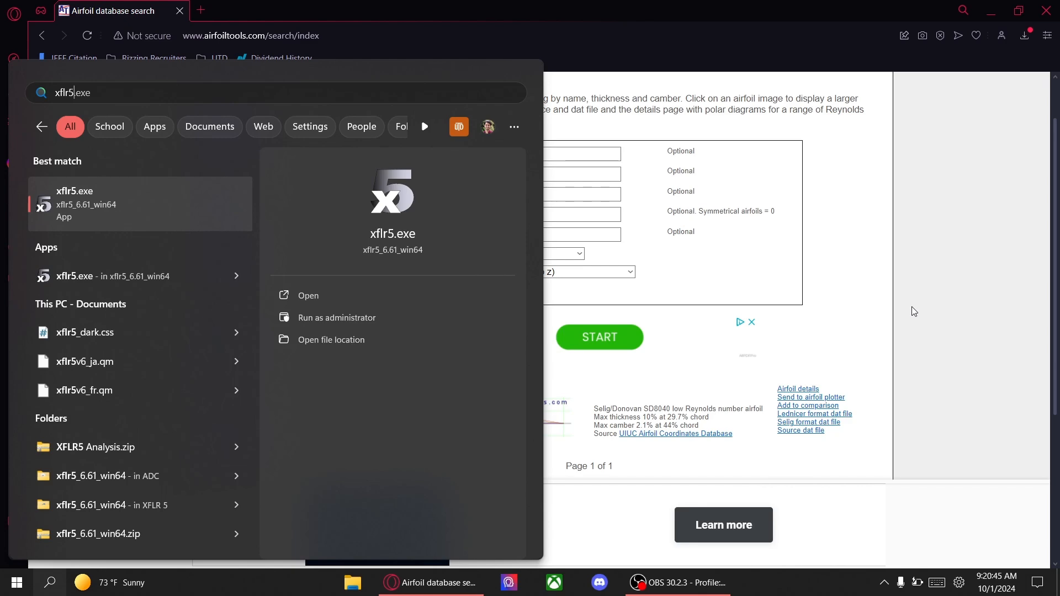
{"action": "key", "text": "Return"}
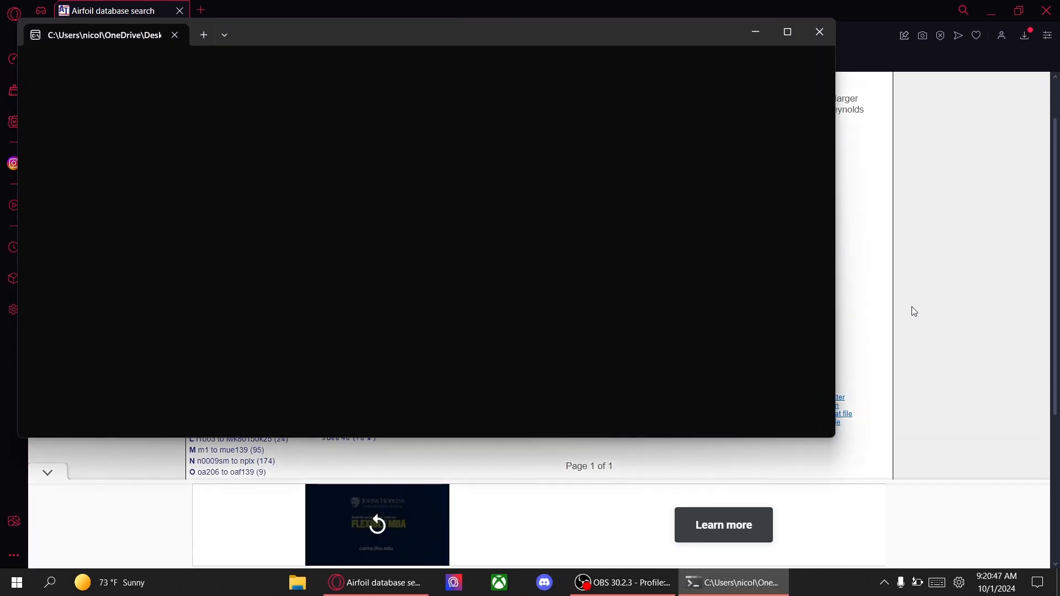
{"action": "left_click", "coordinate": [912, 306]}
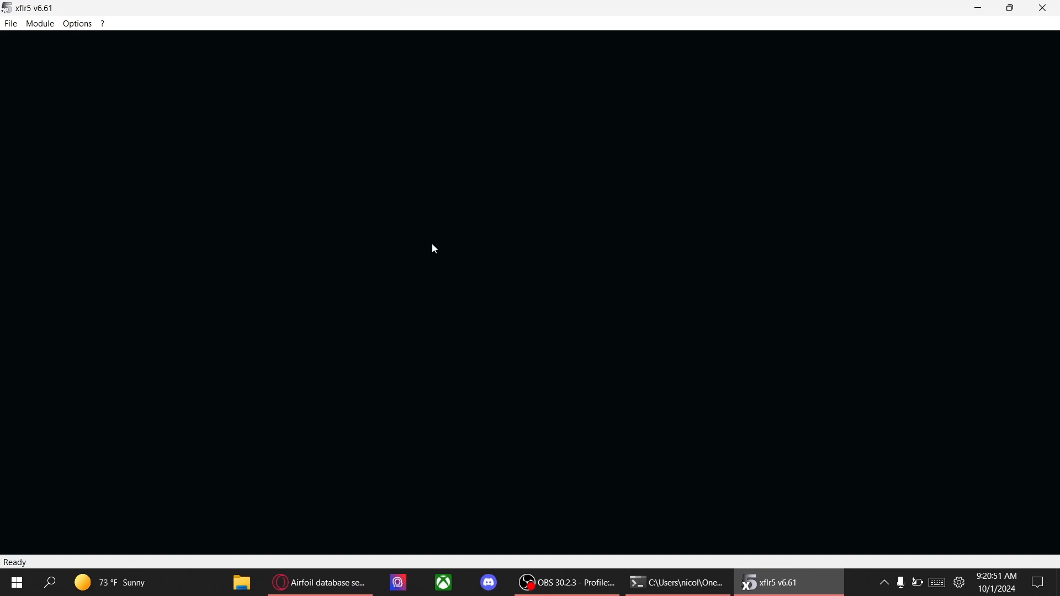
Step: Open sd8040.dat from the ADC-Practice folder in Downloads
{"action": "left_click", "coordinate": [9, 25]}
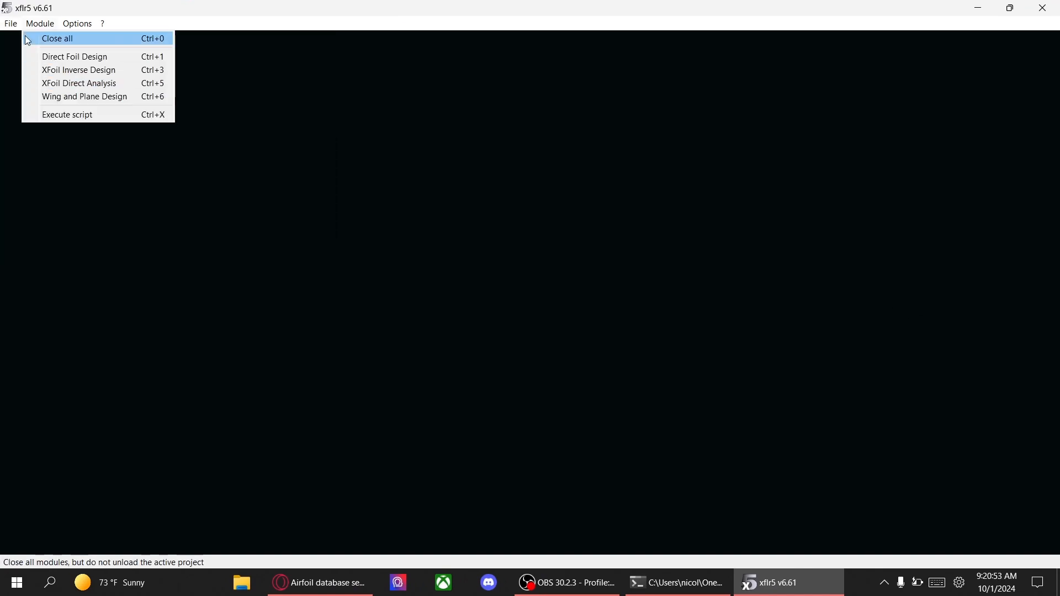
{"action": "left_click", "coordinate": [13, 55]}
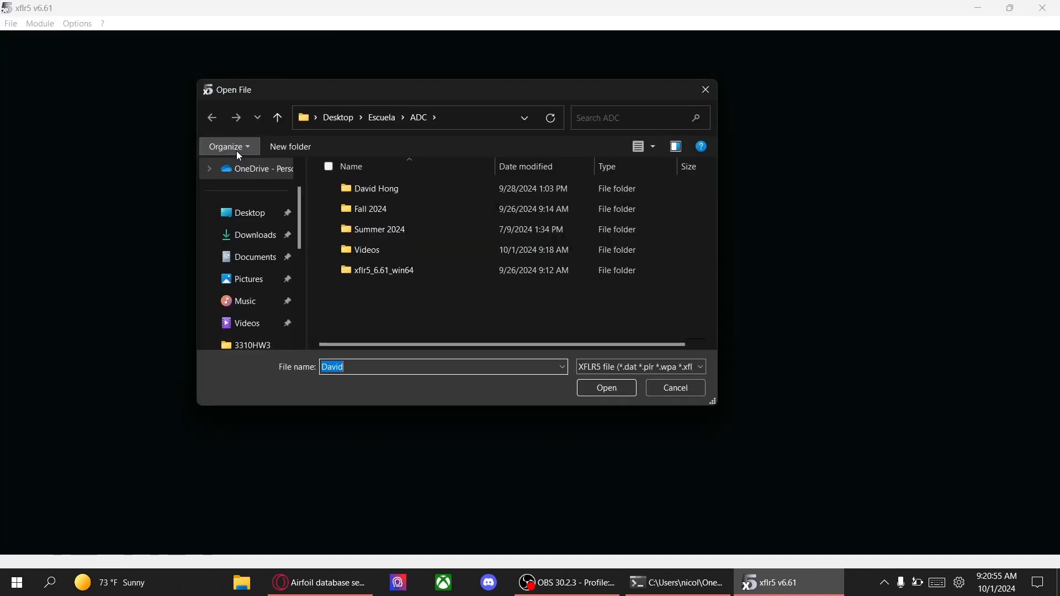
{"action": "left_click", "coordinate": [261, 241]}
{"action": "double_click", "coordinate": [385, 208]}
{"action": "double_click", "coordinate": [380, 209]}
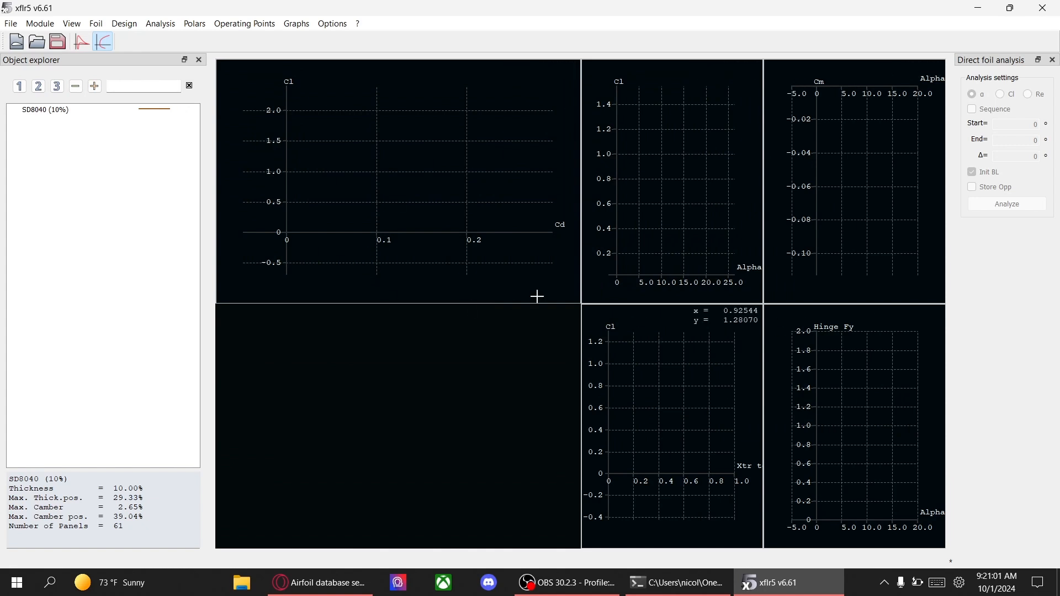
Step: Switch to the Direct Foil Design module and inspect the SD8040 foil's shape
{"action": "left_click", "coordinate": [40, 23]}
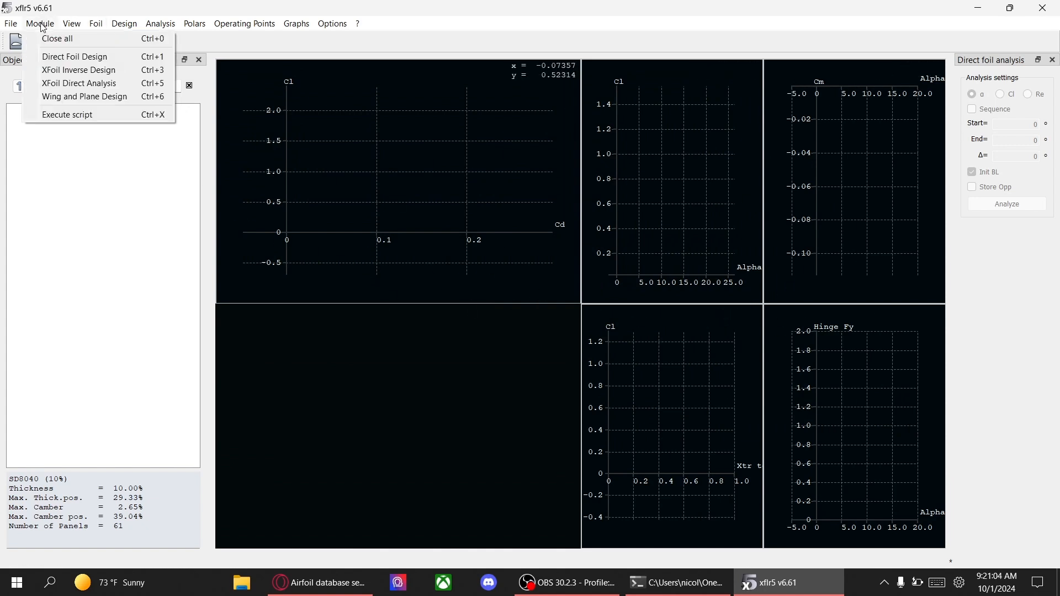
{"action": "left_click", "coordinate": [63, 58]}
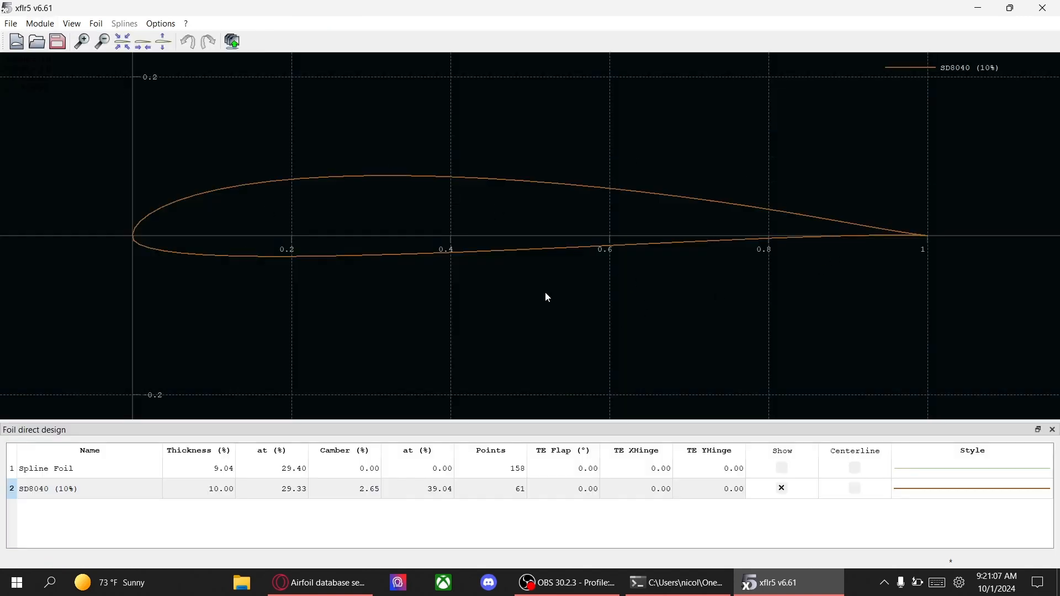
{"action": "left_click_drag", "start_coordinate": [485, 296], "coordinate": [511, 300]}
{"action": "left_click_drag", "start_coordinate": [130, 230], "coordinate": [141, 231]}
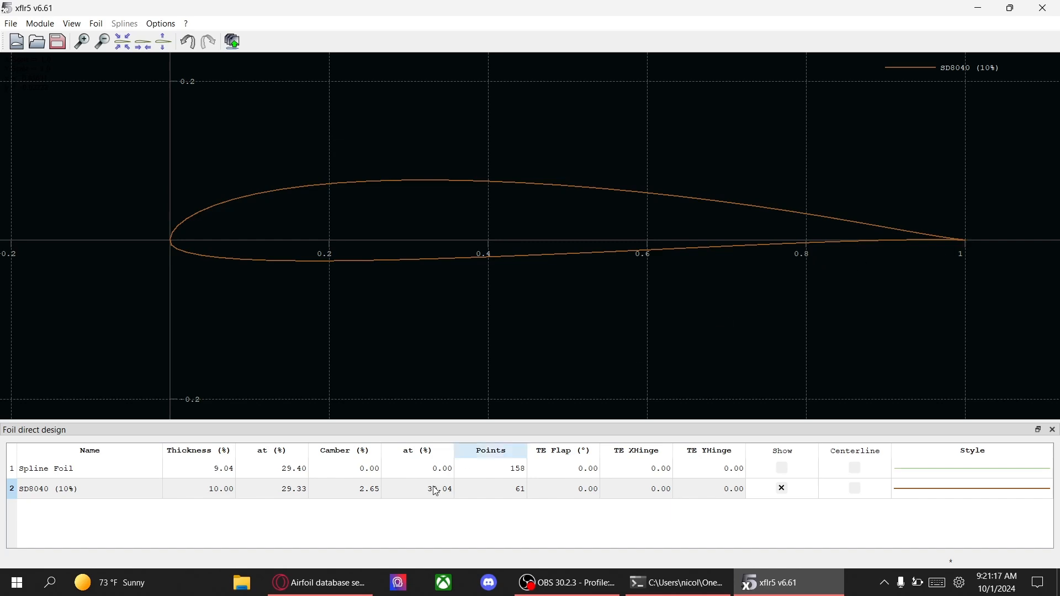
Step: Switch back to the browser and search the airfoil database for clarky
{"action": "left_click", "coordinate": [320, 582]}
{"action": "triple_click", "coordinate": [587, 153]}
{"action": "type", "text": "clary"}
{"action": "key", "text": "Return"}
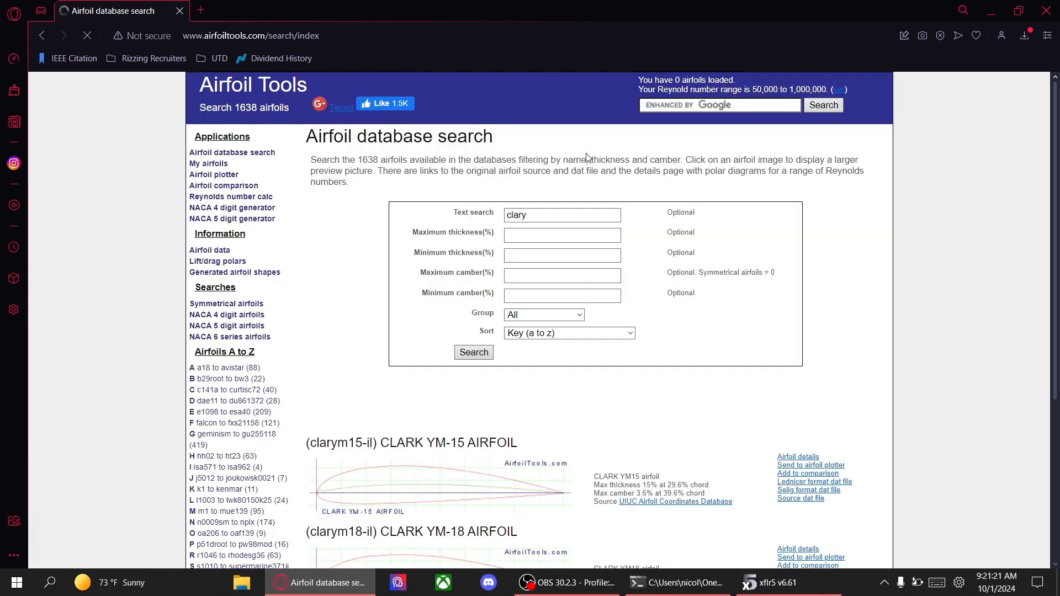
{"action": "left_click", "coordinate": [555, 213]}
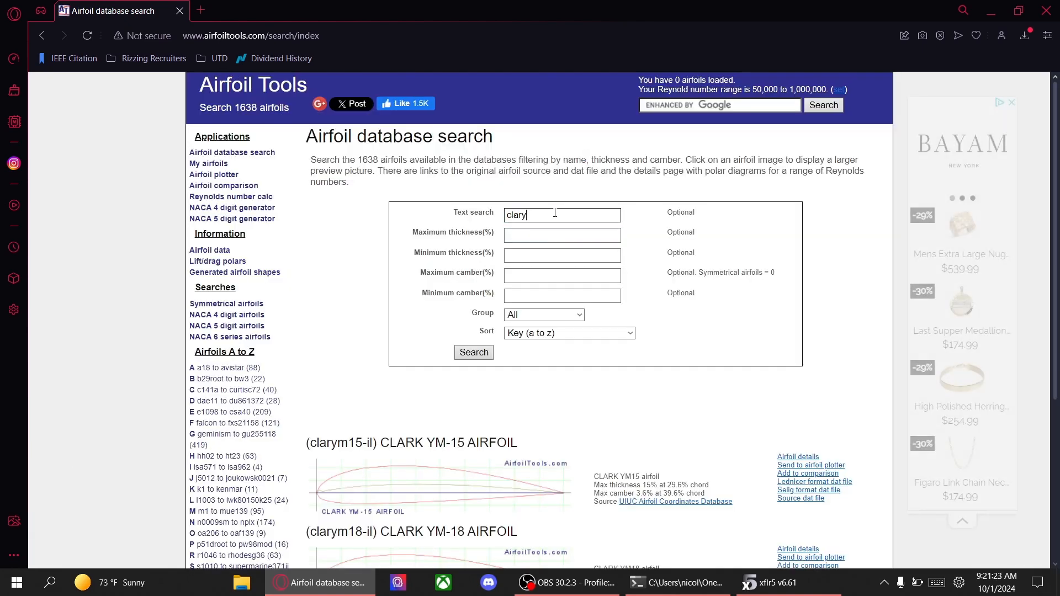
{"action": "key", "text": "BackSpace"}
{"action": "type", "text": "ky"}
{"action": "key", "text": "Return"}
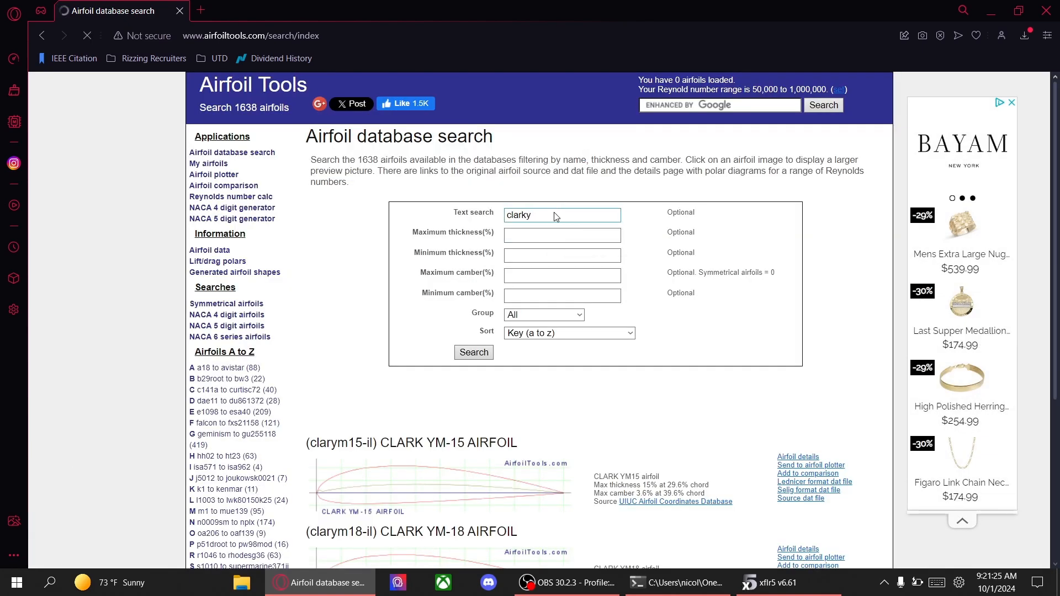
Step: Save the CLARK Y airfoil's source dat file as clarky.dat in the ADC-Practice folder
{"action": "scroll", "coordinate": [558, 249], "scroll_direction": "down", "scroll_amount": 1}
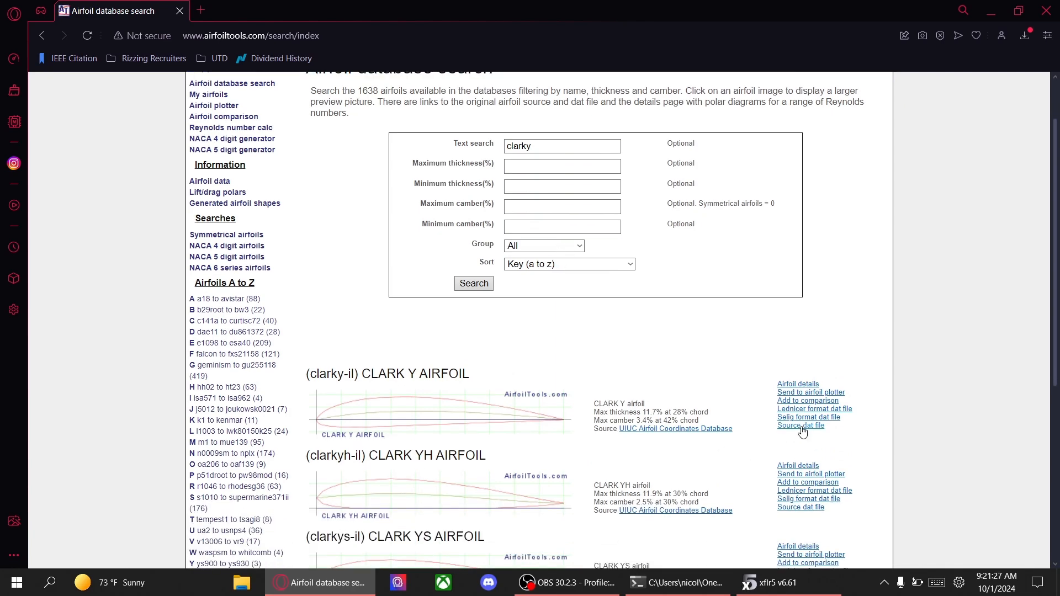
{"action": "right_click", "coordinate": [801, 425]}
{"action": "left_click", "coordinate": [844, 329]}
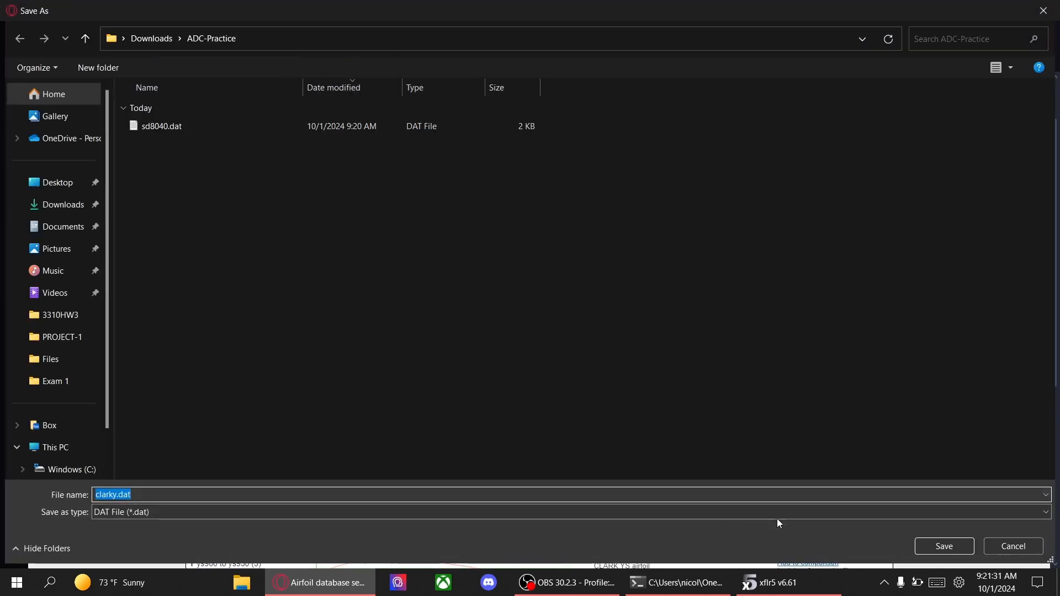
{"action": "left_click", "coordinate": [938, 545]}
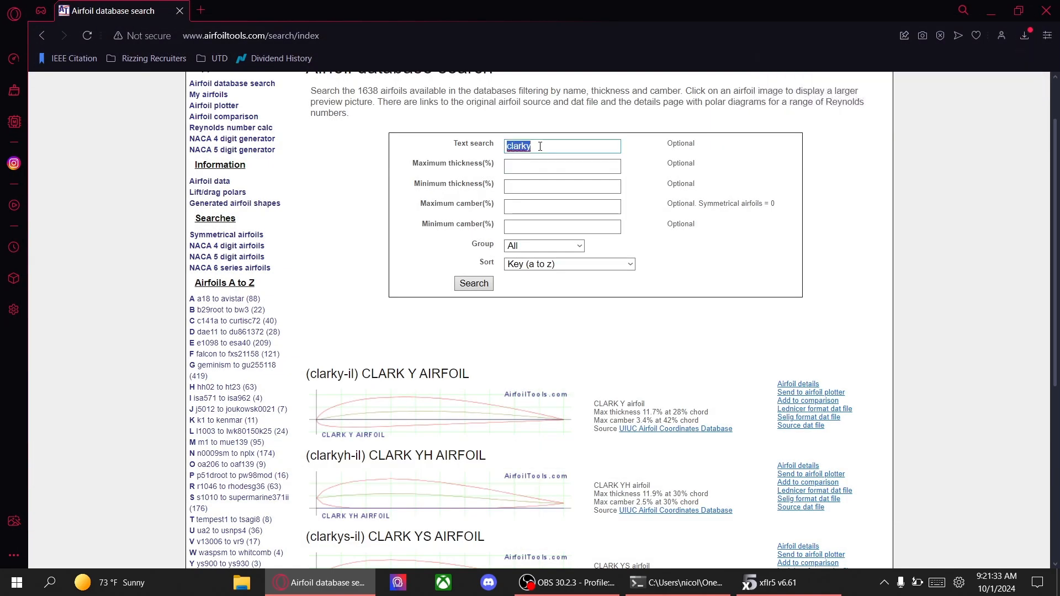
Step: Search the airfoil database for naca2412 and save its source dat file as naca2412.dat in the ADC-Practice folder
{"action": "type", "text": "naca2412"}
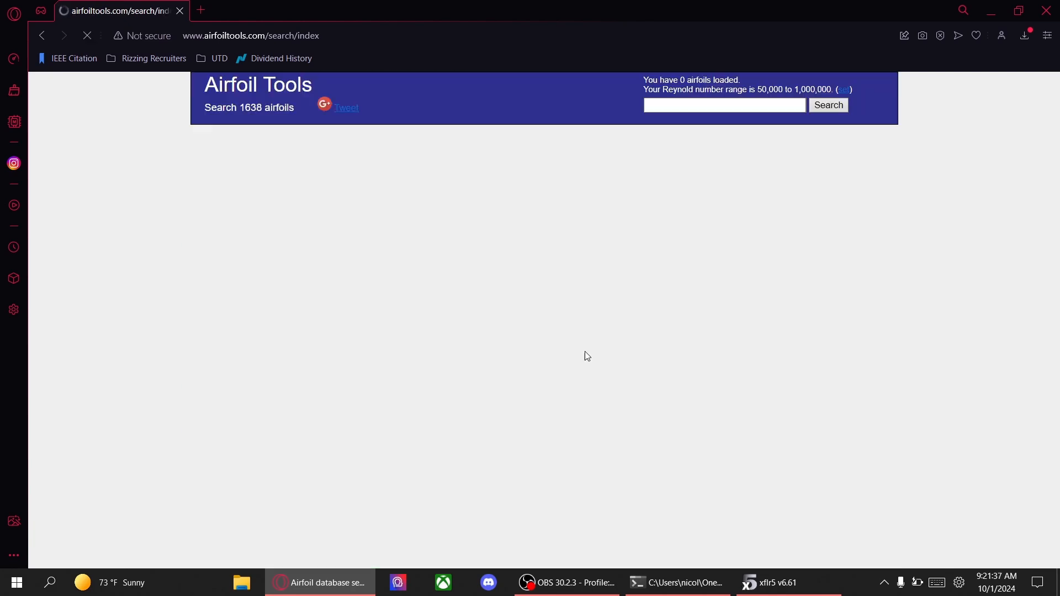
{"action": "right_click", "coordinate": [807, 495]}
{"action": "left_click", "coordinate": [846, 393]}
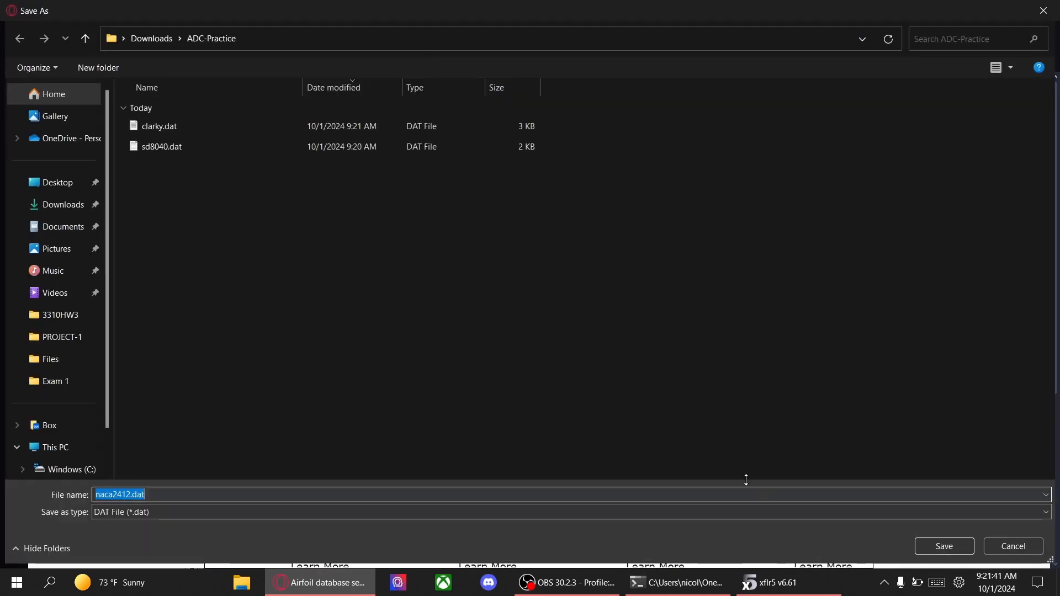
{"action": "left_click", "coordinate": [941, 545]}
Step: Switch to xflr5 and open clarky.dat and sd8040.dat together from the ADC-Practice folder
{"action": "left_click", "coordinate": [789, 587]}
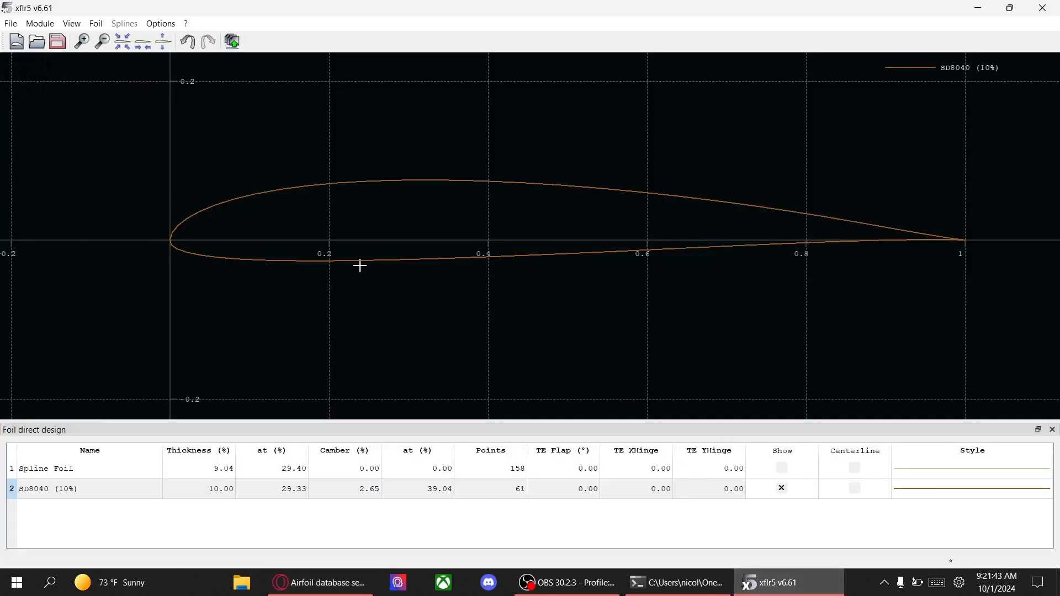
{"action": "left_click", "coordinate": [11, 23]}
{"action": "left_click", "coordinate": [16, 53]}
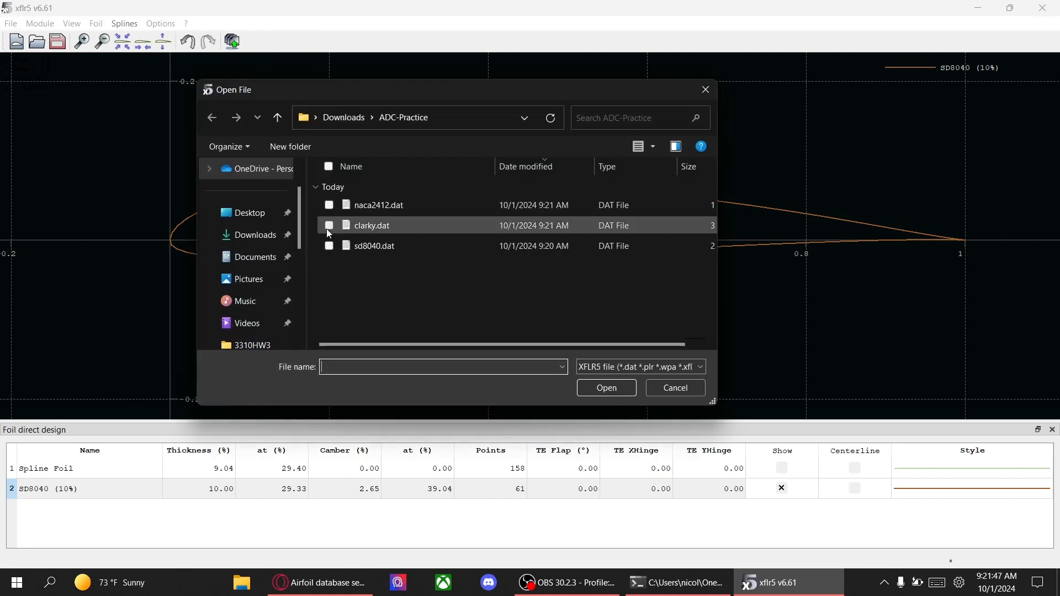
{"action": "left_click", "coordinate": [328, 227]}
{"action": "left_click", "coordinate": [329, 246]}
{"action": "left_click", "coordinate": [606, 388]}
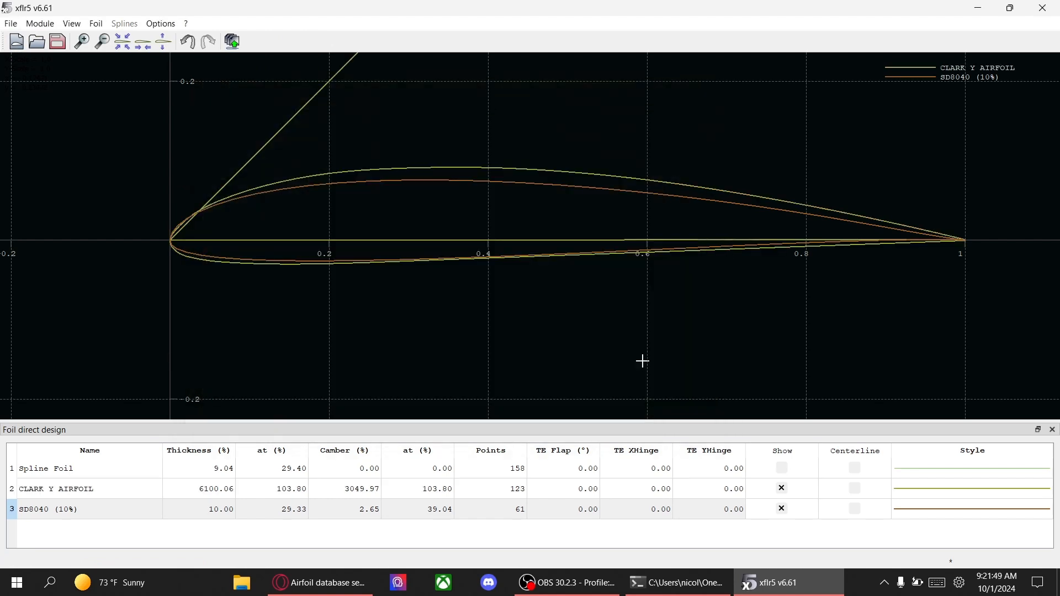
Step: Hide the SD8040 foil and inspect the CLARK Y airfoil's outline on its own
{"action": "left_click", "coordinate": [782, 509]}
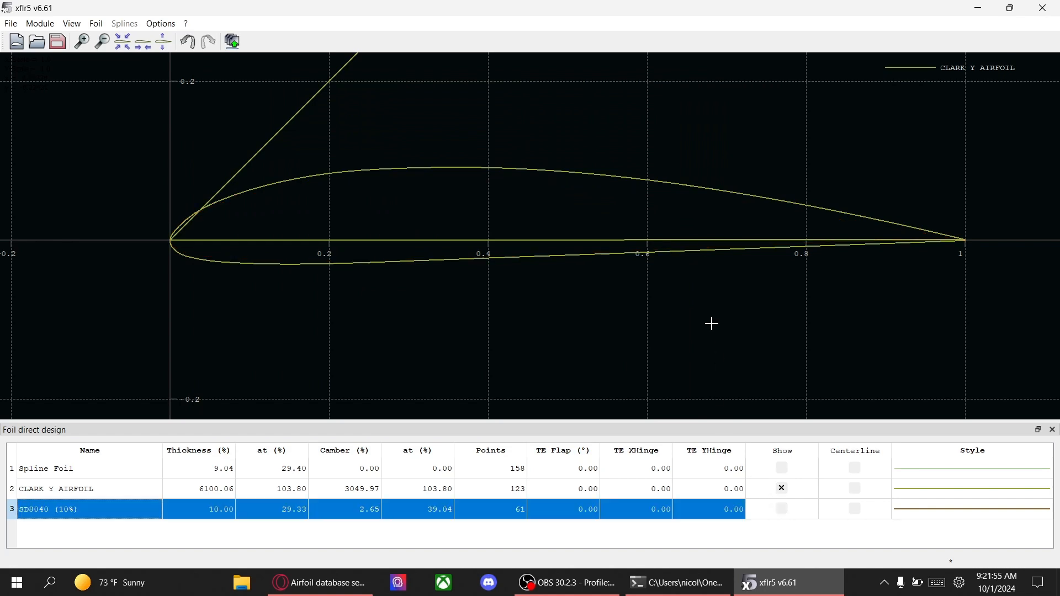
{"action": "mouse_move", "coordinate": [854, 197]}
{"action": "left_mouse_down"}
{"action": "mouse_move", "coordinate": [816, 193]}
{"action": "mouse_move", "coordinate": [837, 200]}
{"action": "left_mouse_up"}
{"action": "scroll", "coordinate": [490, 214], "scroll_direction": "down", "scroll_amount": 14}
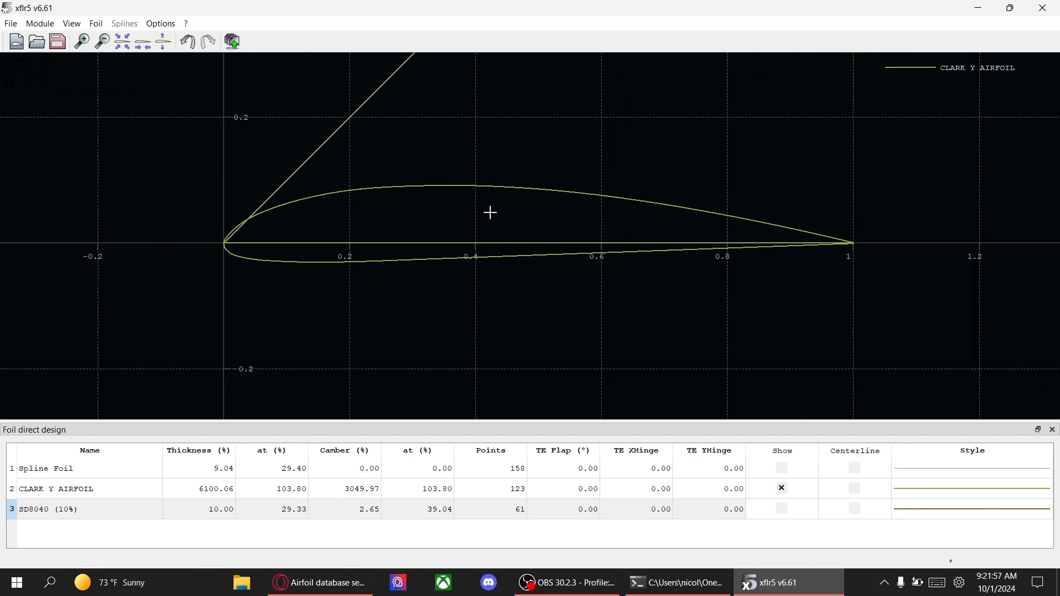
Step: Examine the stray straight lines running from the CLARK Y airfoil's leading edge, both from afar and close up
{"action": "scroll", "coordinate": [490, 209], "scroll_direction": "up", "scroll_amount": 4}
{"action": "scroll", "coordinate": [497, 232], "scroll_direction": "down", "scroll_amount": 6}
{"action": "left_click_drag", "start_coordinate": [518, 189], "coordinate": [476, 378]}
{"action": "left_click_drag", "start_coordinate": [628, 270], "coordinate": [662, 81]}
{"action": "scroll", "coordinate": [553, 184], "scroll_direction": "up", "scroll_amount": 4}
{"action": "left_click_drag", "start_coordinate": [534, 194], "coordinate": [539, 246]}
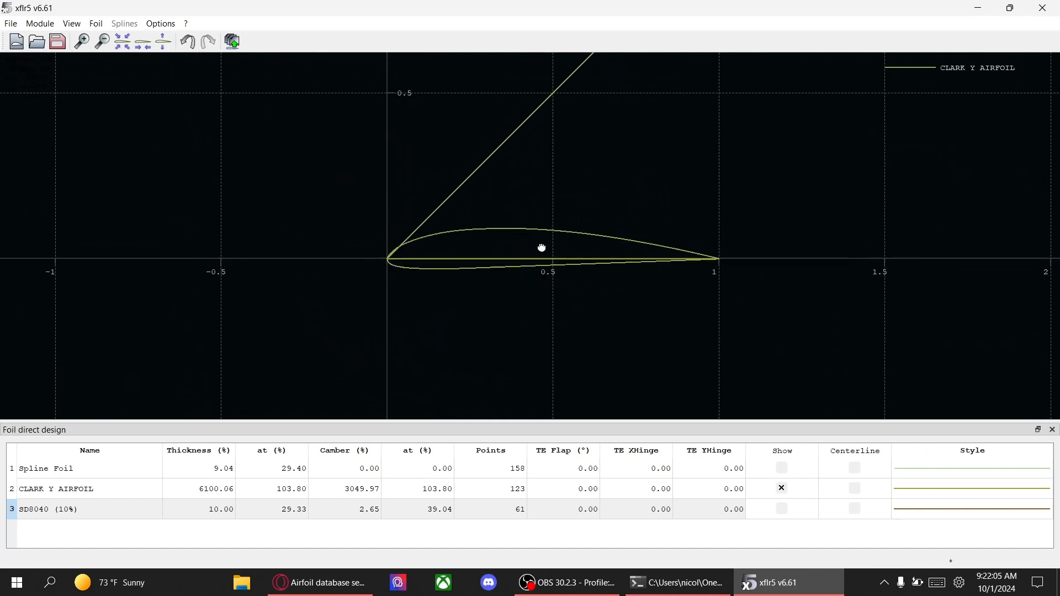
{"action": "scroll", "coordinate": [491, 241], "scroll_direction": "up", "scroll_amount": 2}
{"action": "scroll", "coordinate": [508, 355], "scroll_direction": "down", "scroll_amount": 1}
{"action": "scroll", "coordinate": [506, 359], "scroll_direction": "up", "scroll_amount": 1}
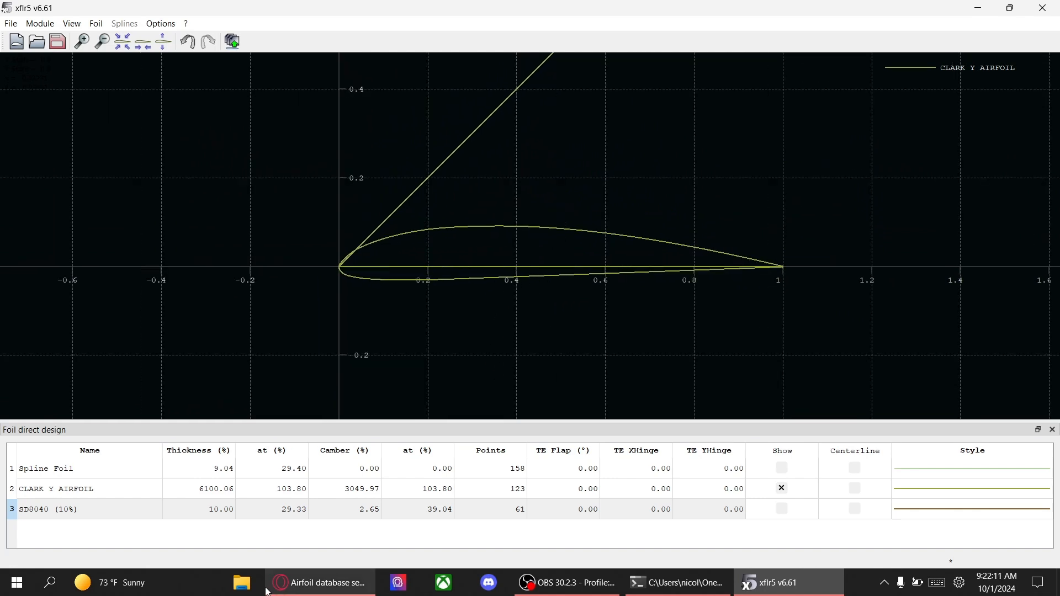
Step: Open clarky.dat from the ADC-Practice folder in Downloads in Notepad for editing
{"action": "left_click", "coordinate": [243, 586]}
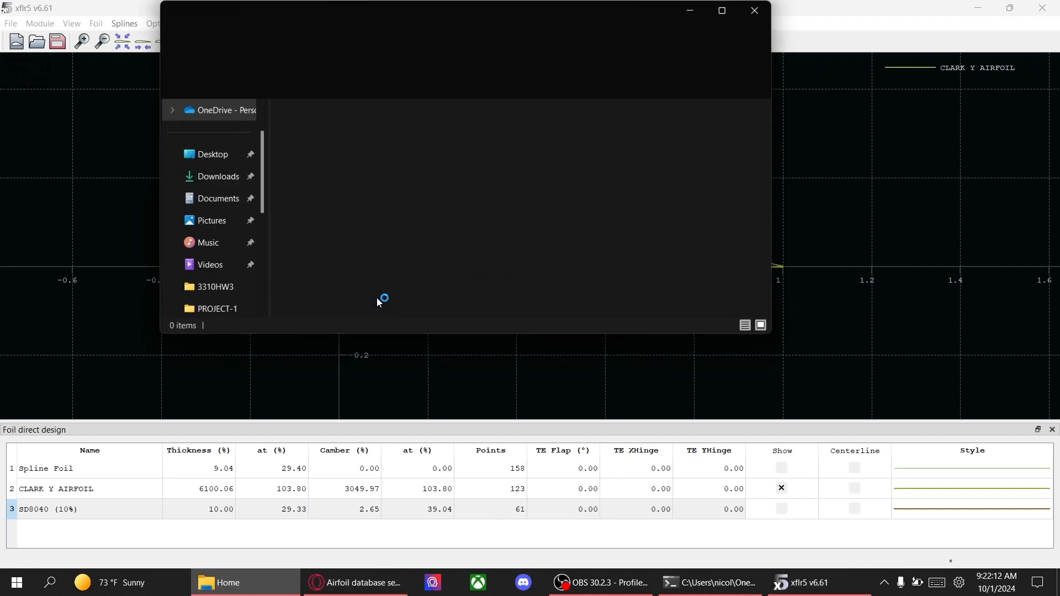
{"action": "left_click", "coordinate": [218, 177]}
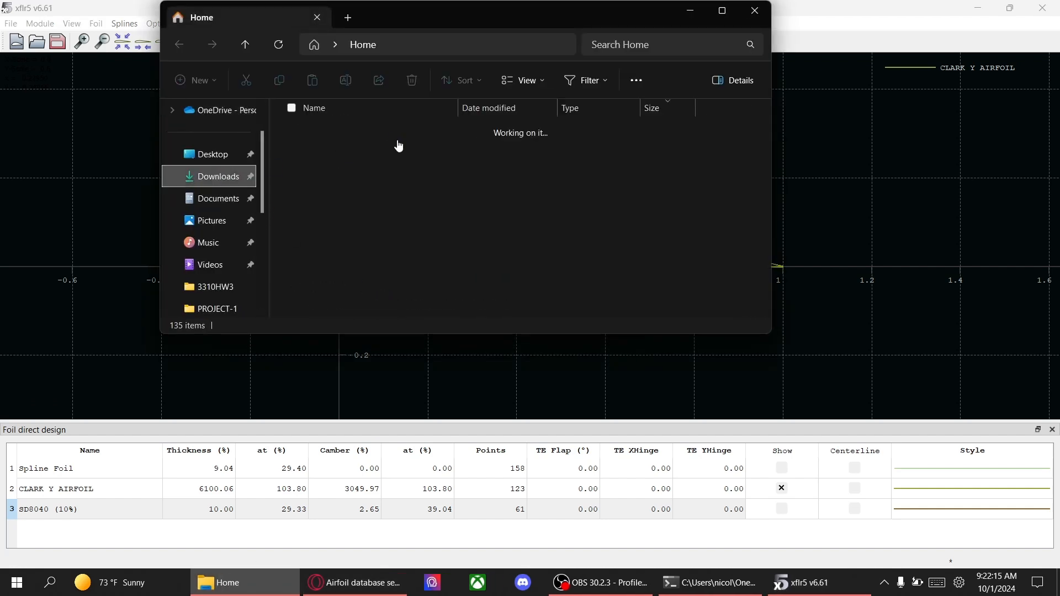
{"action": "double_click", "coordinate": [366, 143]}
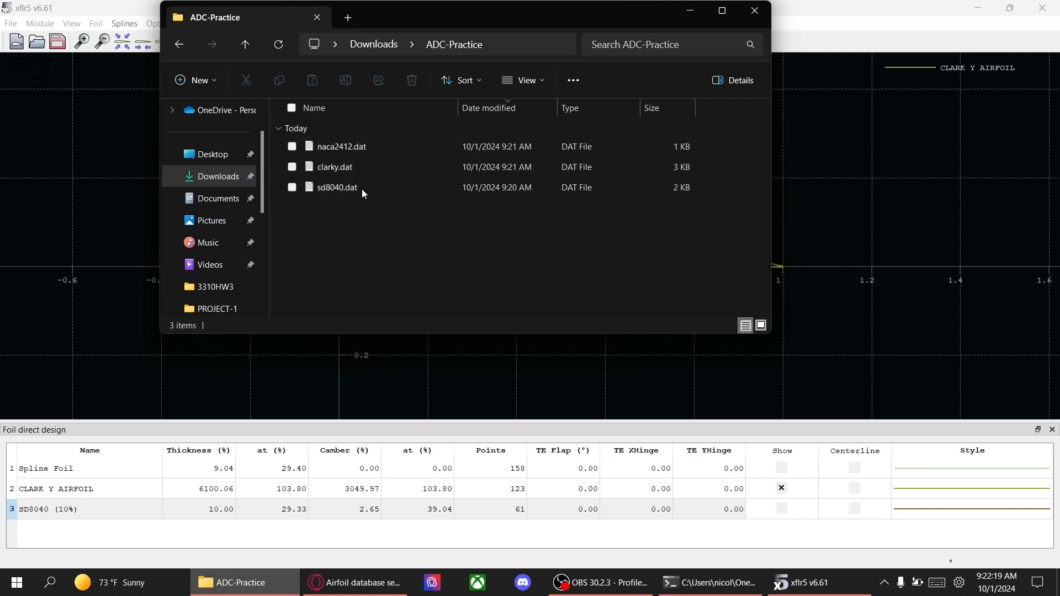
{"action": "double_click", "coordinate": [350, 164]}
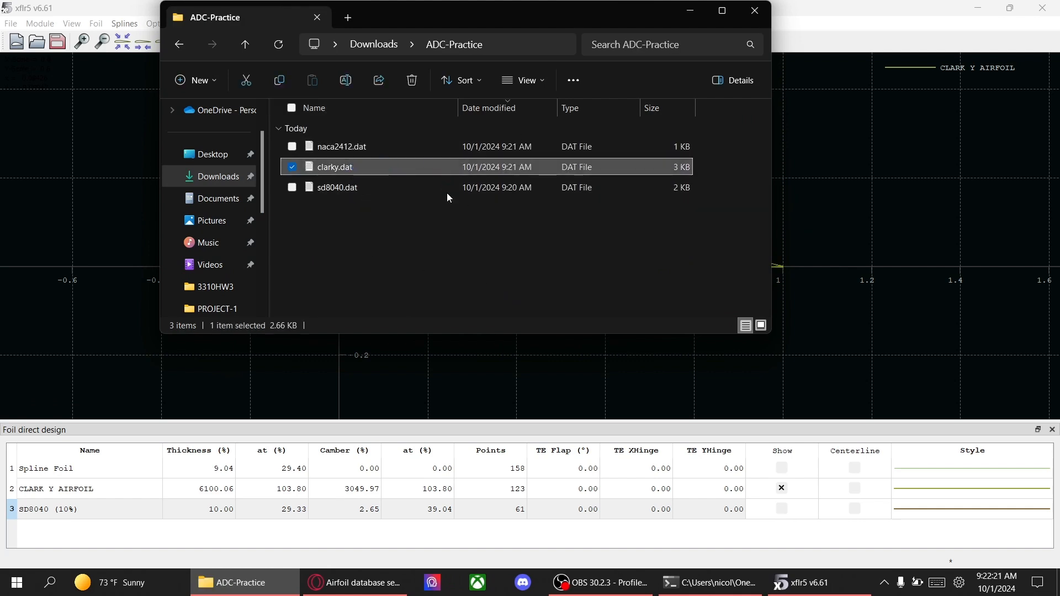
{"action": "right_click", "coordinate": [351, 166]}
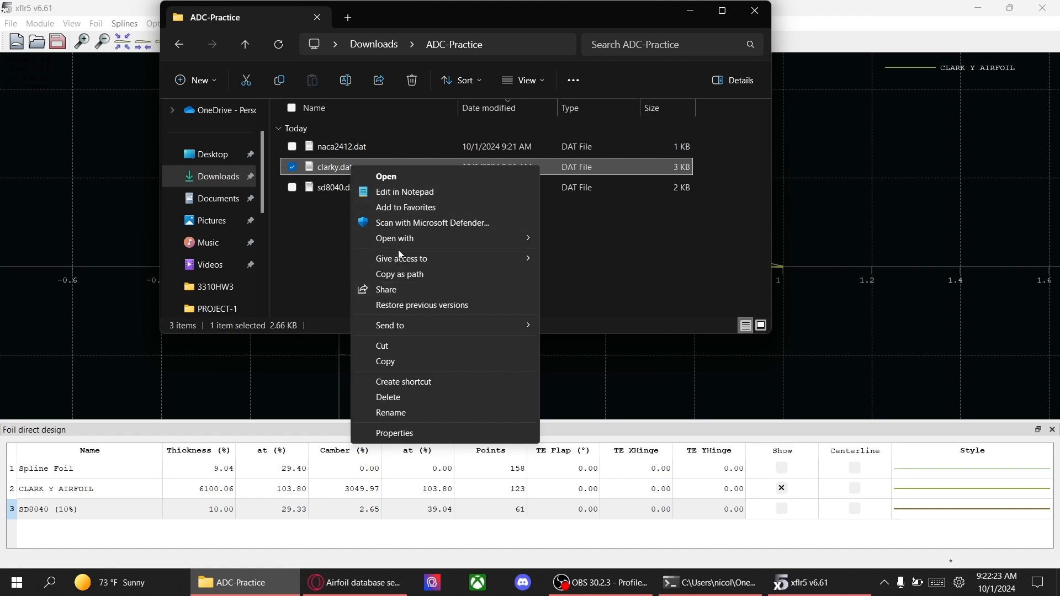
{"action": "left_click", "coordinate": [402, 193]}
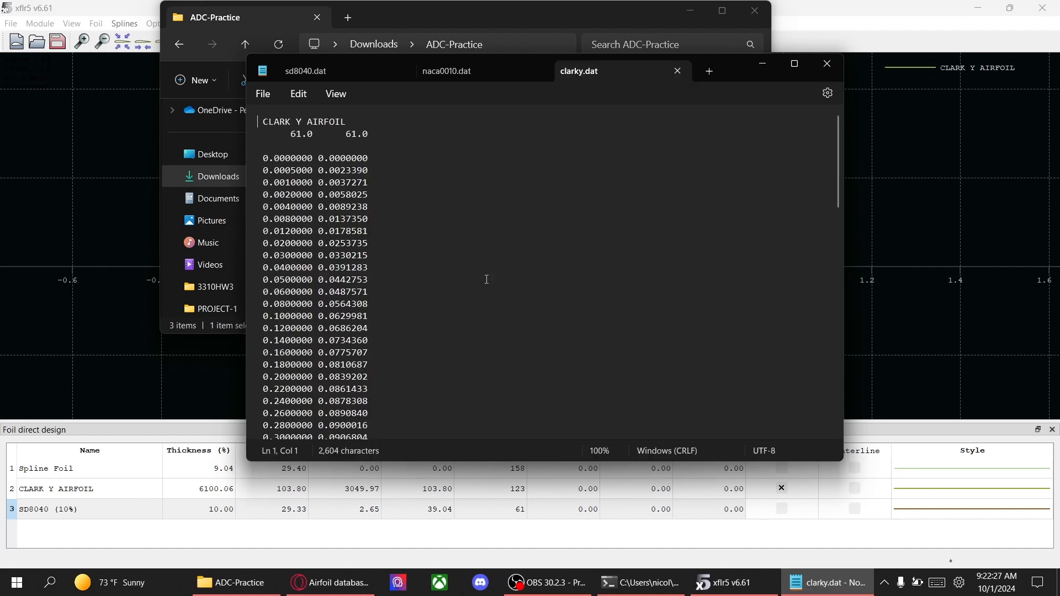
Step: Delete the CLARK Y AIRFOIL title, the 61.0 count line and the blank line above the first coordinates in clarky.dat
{"action": "left_click_drag", "start_coordinate": [282, 142], "coordinate": [259, 123]}
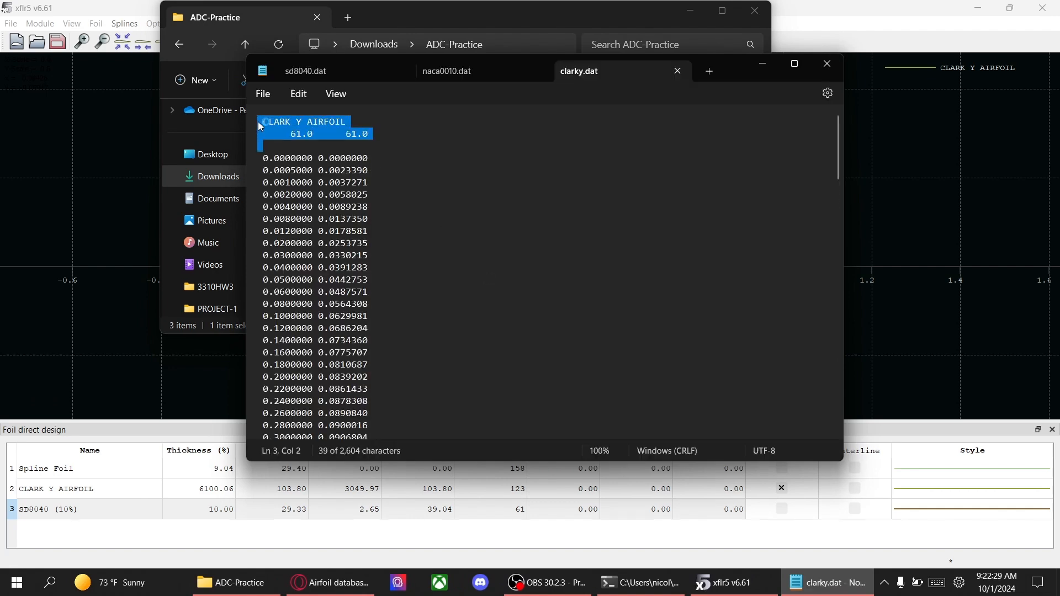
{"action": "key", "text": "Delete"}
{"action": "key", "text": "Delete"}
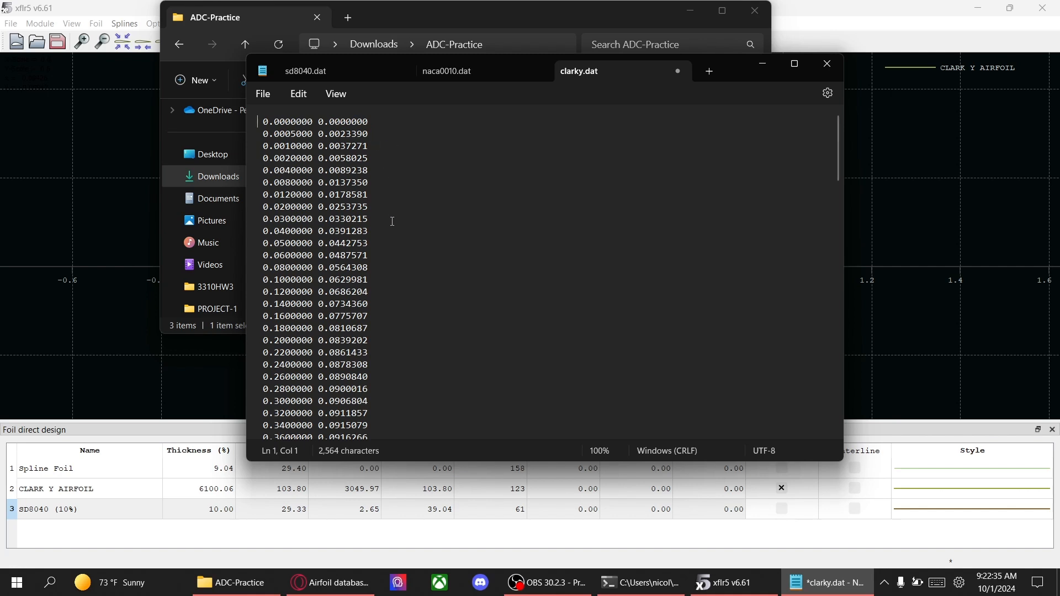
Step: Change the upper surface's last point to 1.0000000 0.0000000 and remove the blank line between the two coordinate blocks
{"action": "left_click", "coordinate": [902, 213]}
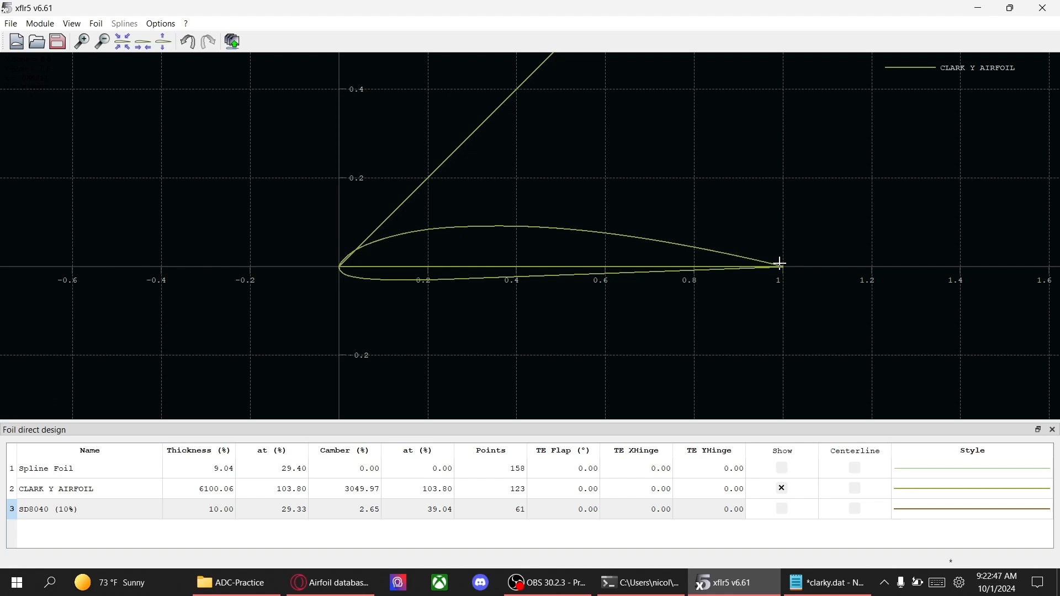
{"action": "left_click", "coordinate": [826, 582]}
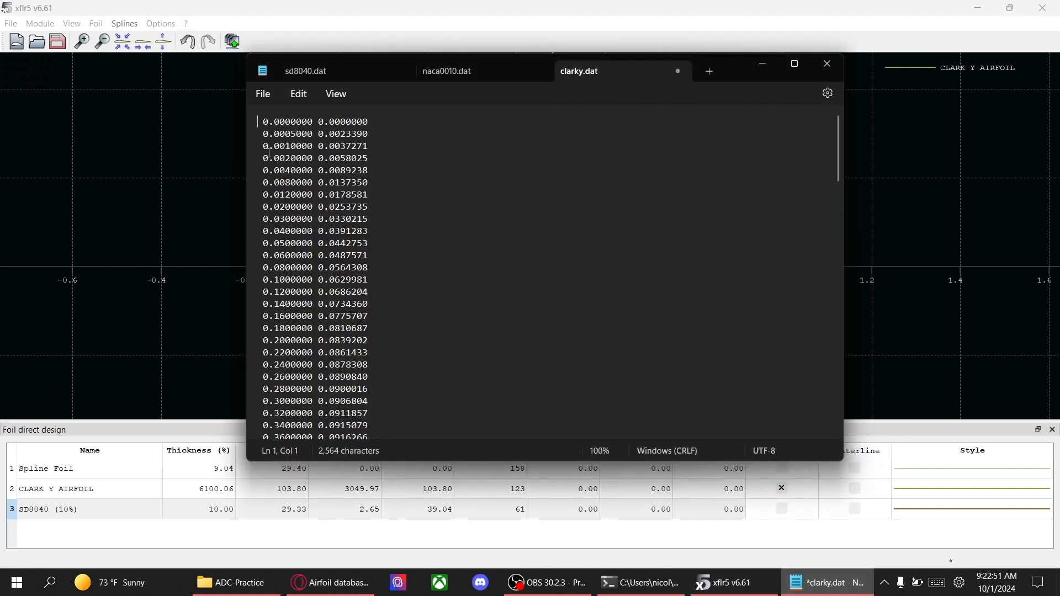
{"action": "left_click", "coordinate": [255, 124]}
{"action": "left_click", "coordinate": [324, 131]}
{"action": "scroll", "coordinate": [373, 137], "scroll_direction": "down", "scroll_amount": 5}
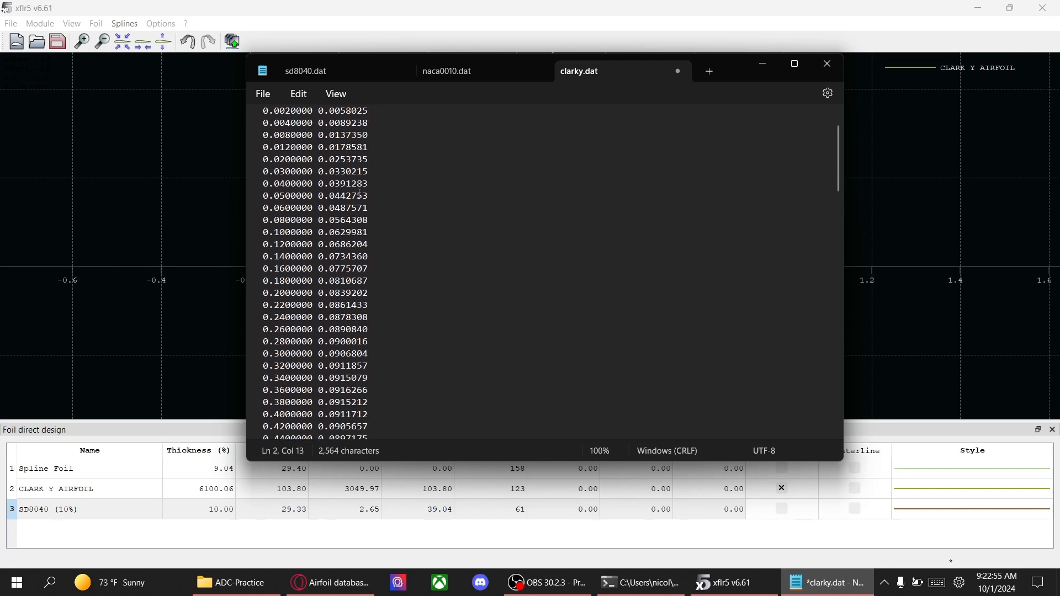
{"action": "scroll", "coordinate": [360, 198], "scroll_direction": "down", "scroll_amount": 6}
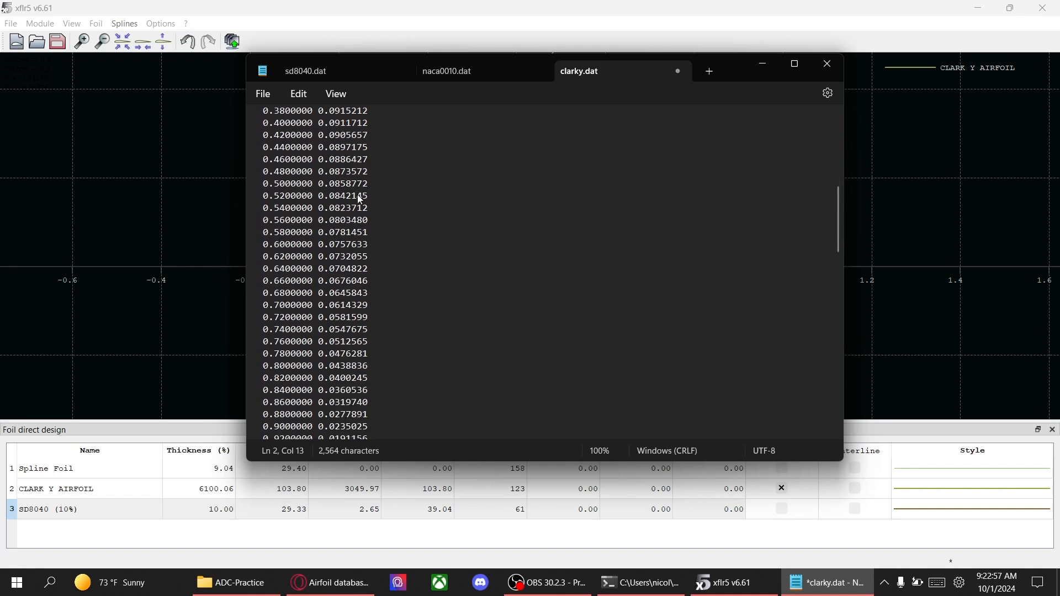
{"action": "scroll", "coordinate": [329, 414], "scroll_direction": "down", "scroll_amount": 2}
{"action": "left_click_drag", "start_coordinate": [346, 341], "coordinate": [366, 341]}
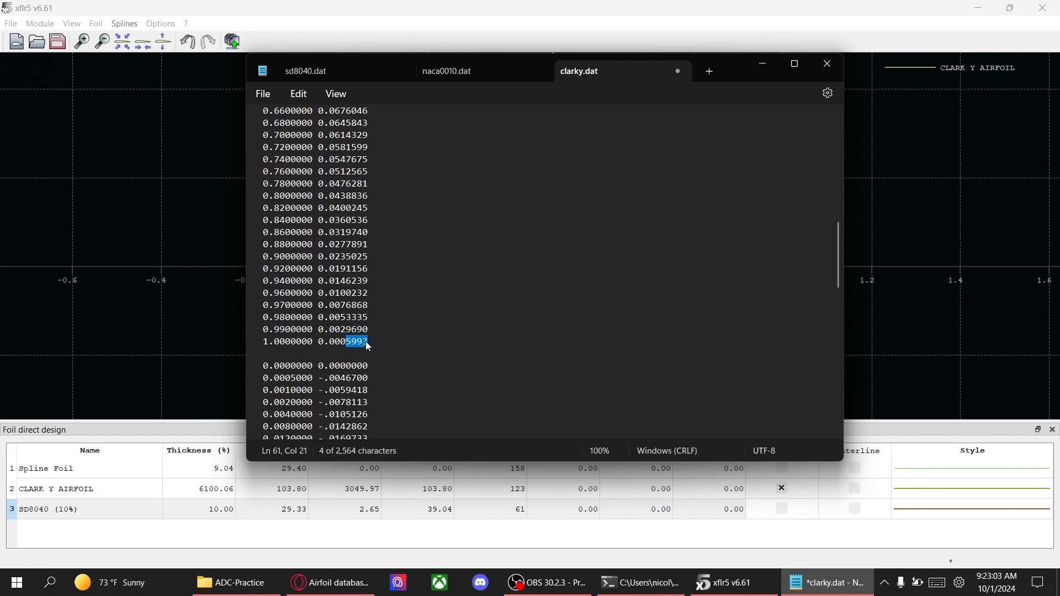
{"action": "type", "text": "0000"}
{"action": "left_click", "coordinate": [347, 353]}
{"action": "key", "text": "BackSpace"}
Step: Change the lower surface's last point to 1.0000000 -.0000000 and save clarky.dat
{"action": "scroll", "coordinate": [347, 357], "scroll_direction": "down", "scroll_amount": 13}
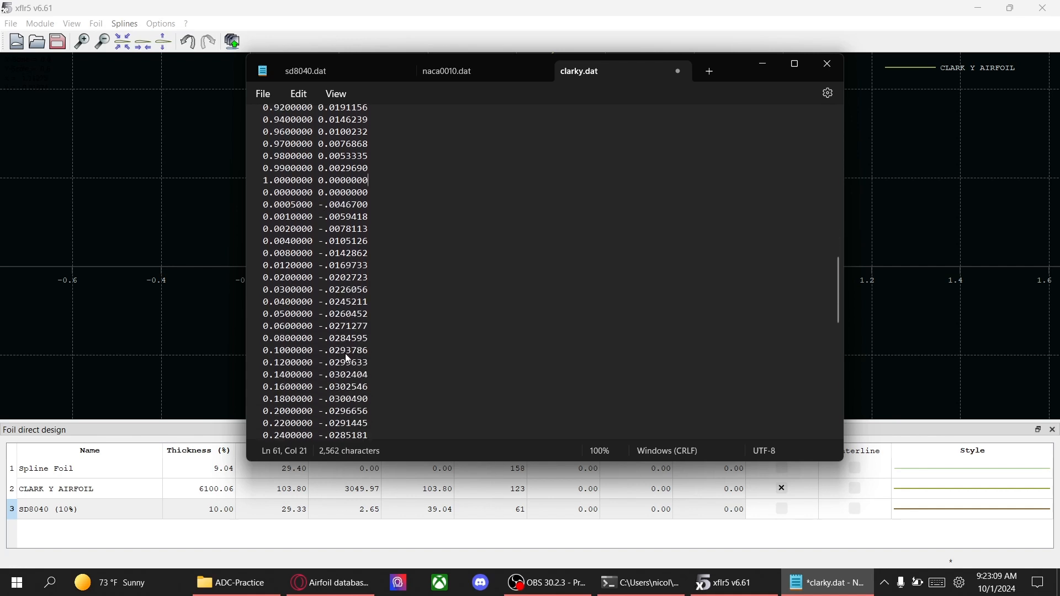
{"action": "scroll", "coordinate": [345, 357], "scroll_direction": "down", "scroll_amount": 3}
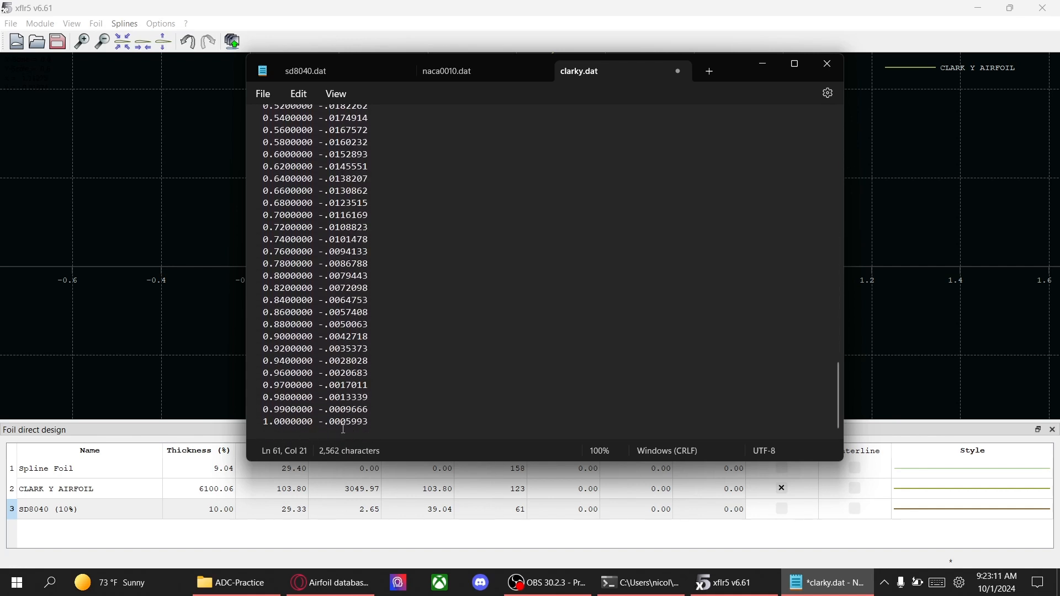
{"action": "left_click_drag", "start_coordinate": [346, 422], "coordinate": [371, 425]}
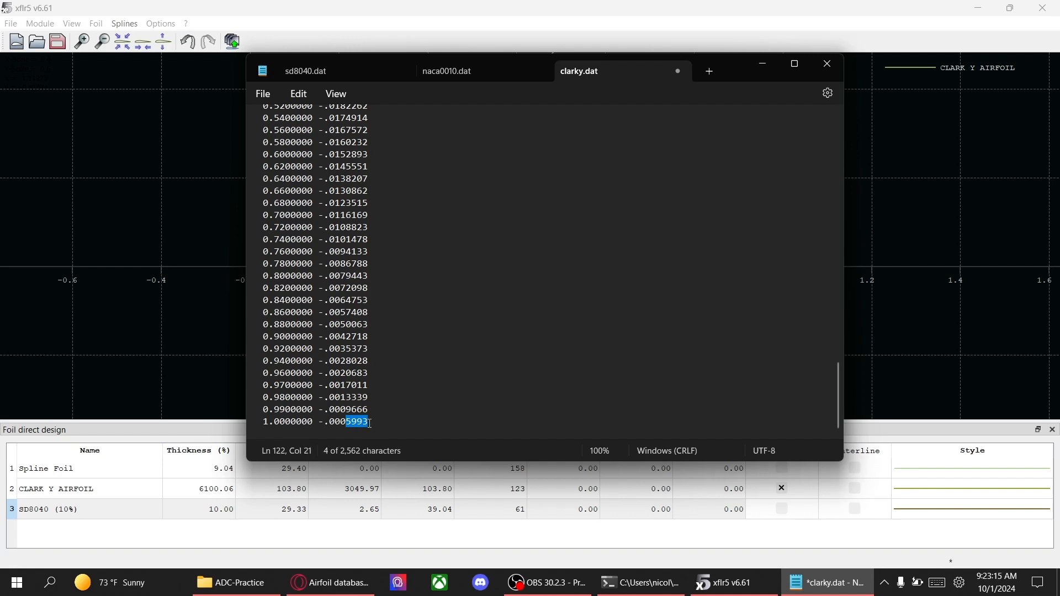
{"action": "type", "text": "0000"}
{"action": "left_click", "coordinate": [390, 413]}
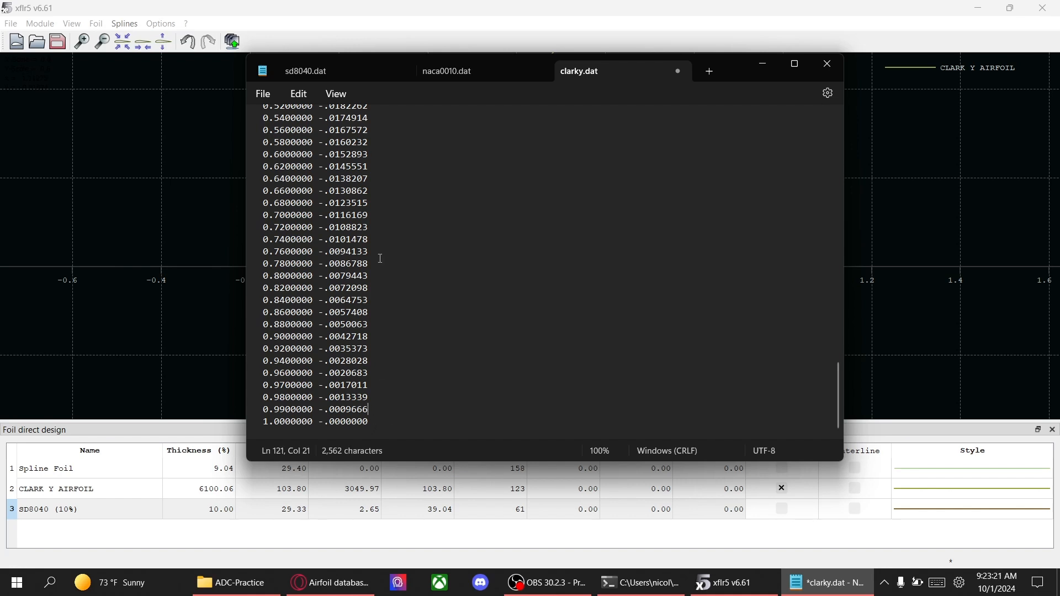
{"action": "left_click", "coordinate": [263, 94]}
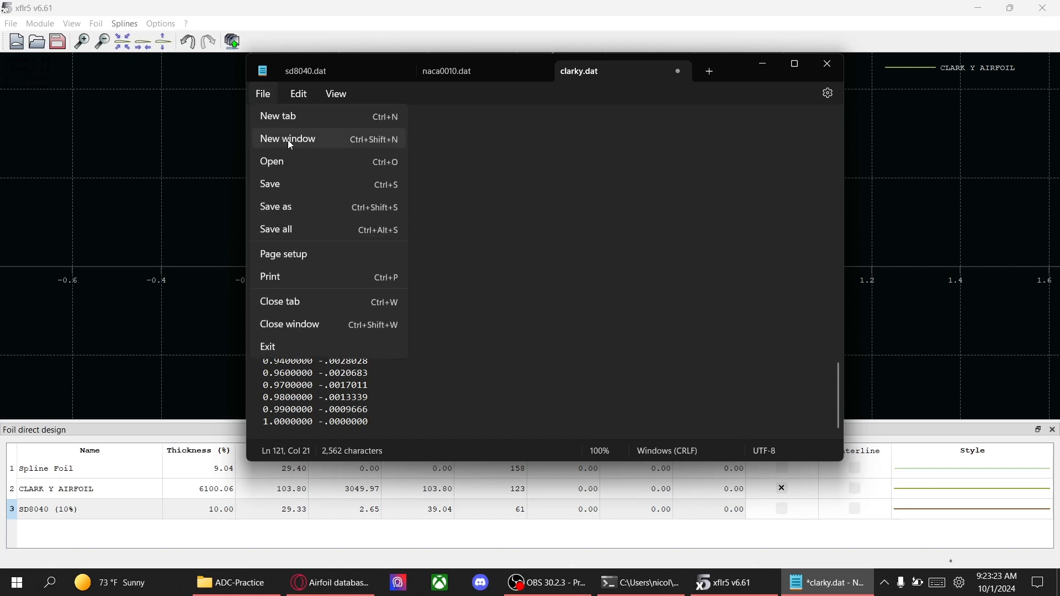
{"action": "left_click", "coordinate": [288, 187]}
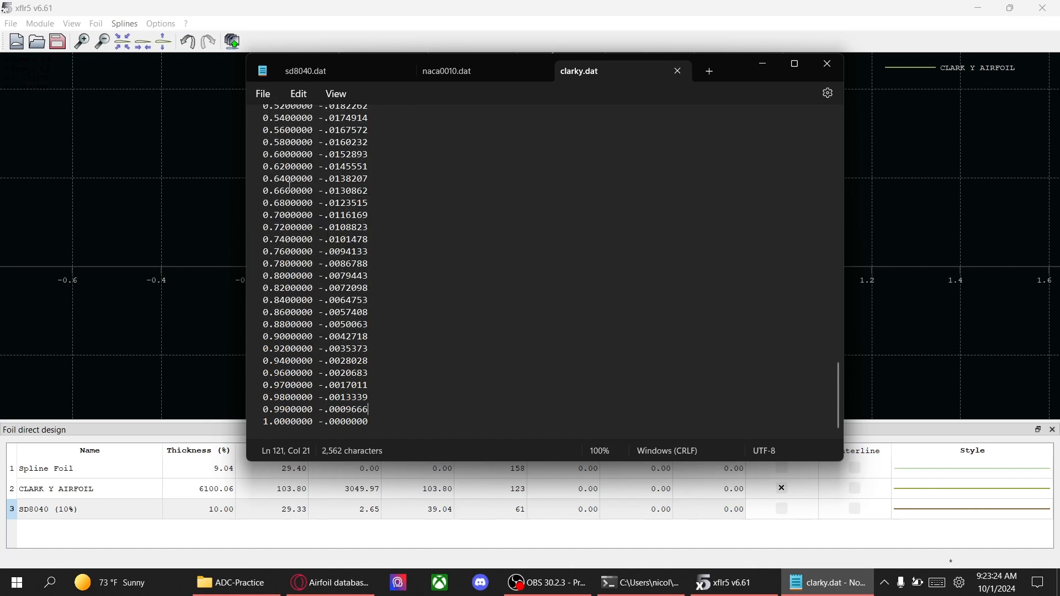
Step: Switch to xflr5 and open the edited clarky.dat from the ADC-Practice folder
{"action": "left_click", "coordinate": [764, 64]}
{"action": "left_click", "coordinate": [11, 23]}
{"action": "left_click", "coordinate": [31, 66]}
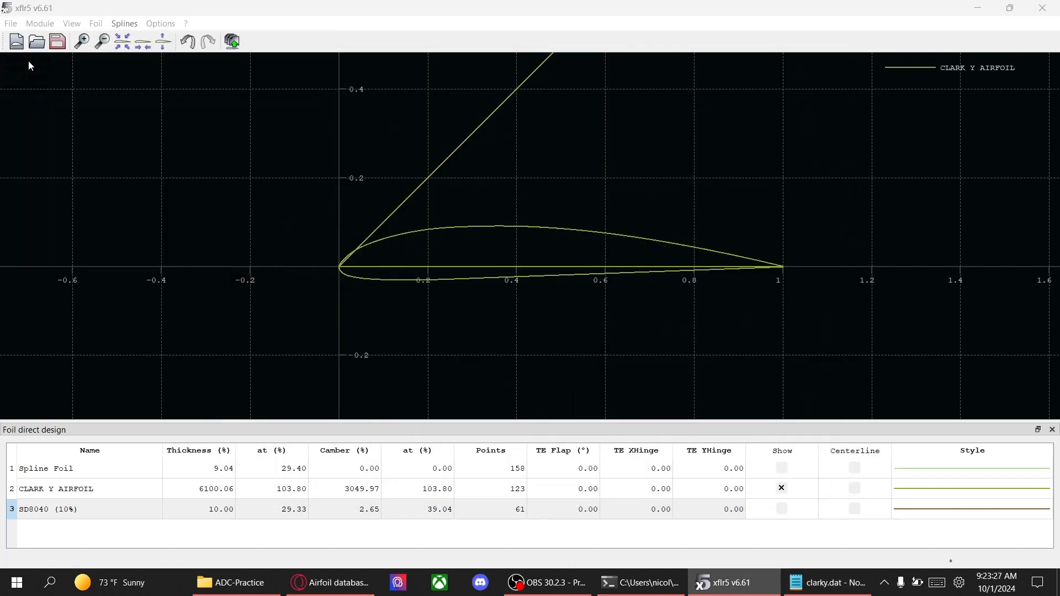
{"action": "left_click", "coordinate": [625, 313]}
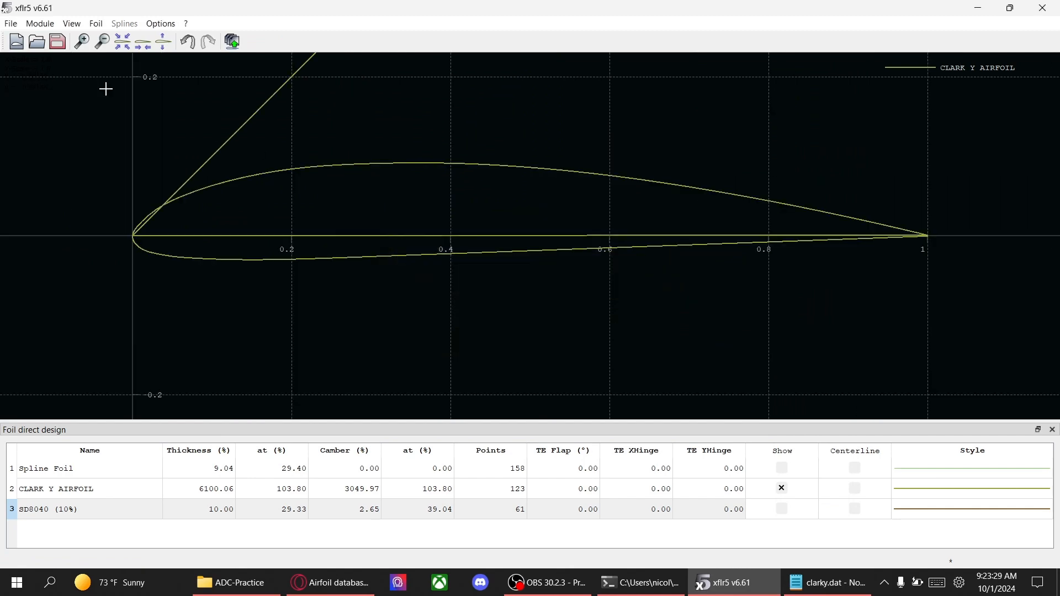
{"action": "left_click", "coordinate": [11, 23]}
{"action": "left_click", "coordinate": [30, 54]}
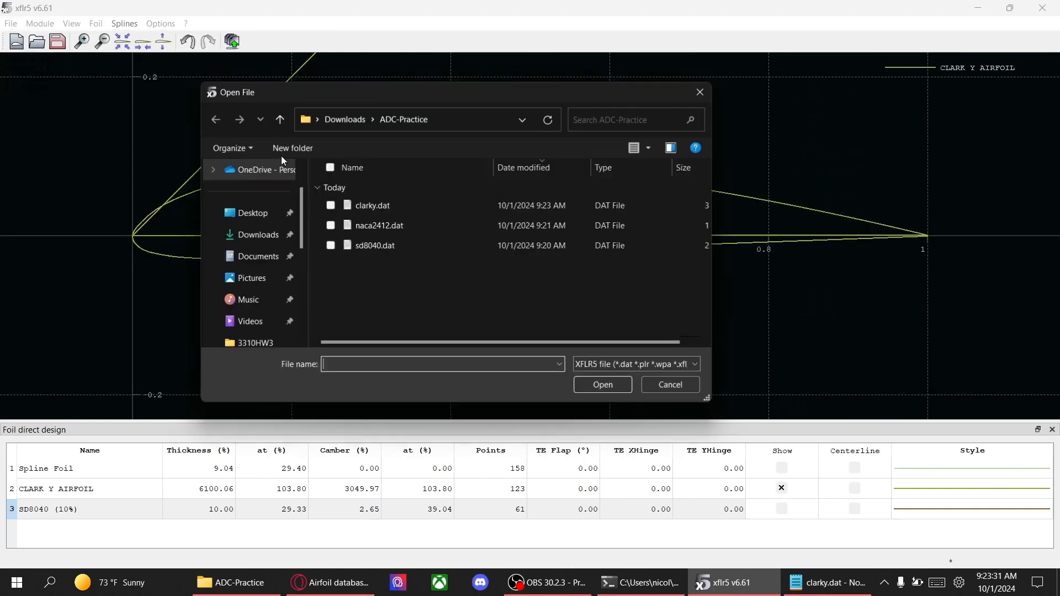
{"action": "double_click", "coordinate": [374, 208]}
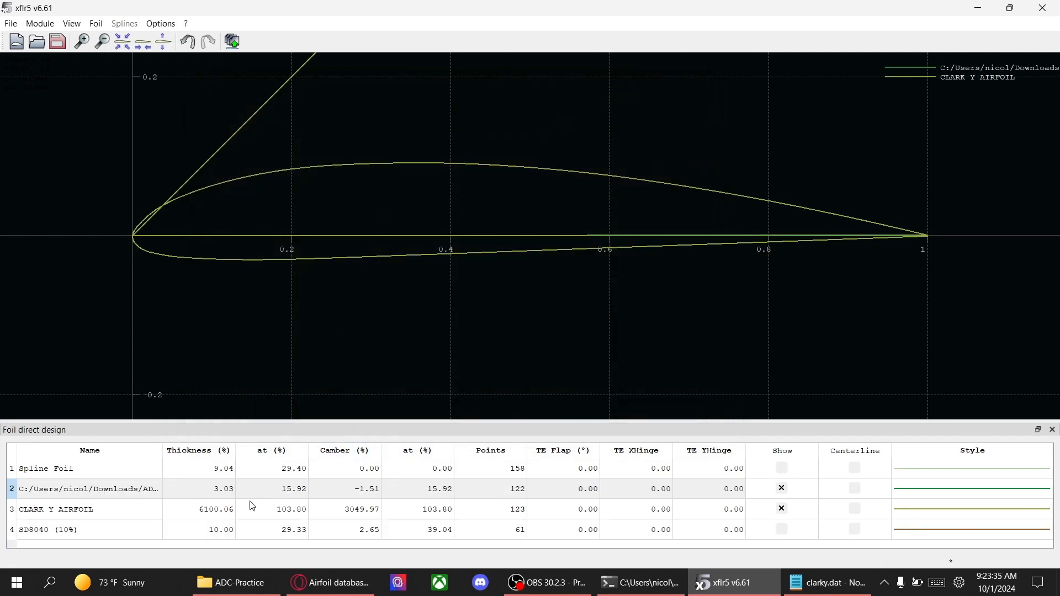
Step: Delete the old CLARK Y AIRFOIL entry from the foil table
{"action": "left_click", "coordinate": [219, 517]}
{"action": "right_click", "coordinate": [219, 518]}
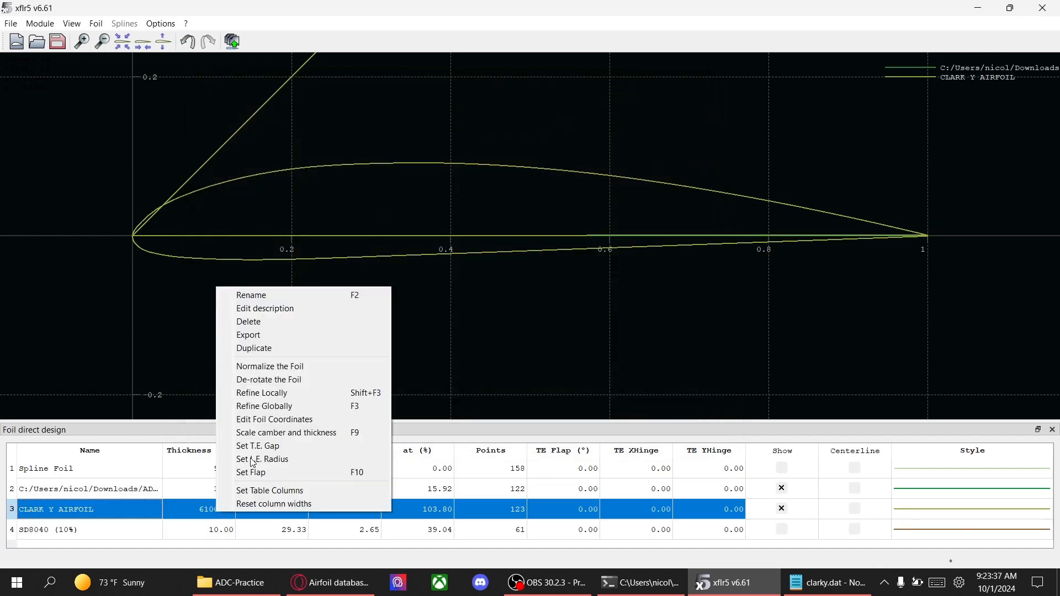
{"action": "left_click", "coordinate": [266, 343]}
{"action": "left_click", "coordinate": [481, 312]}
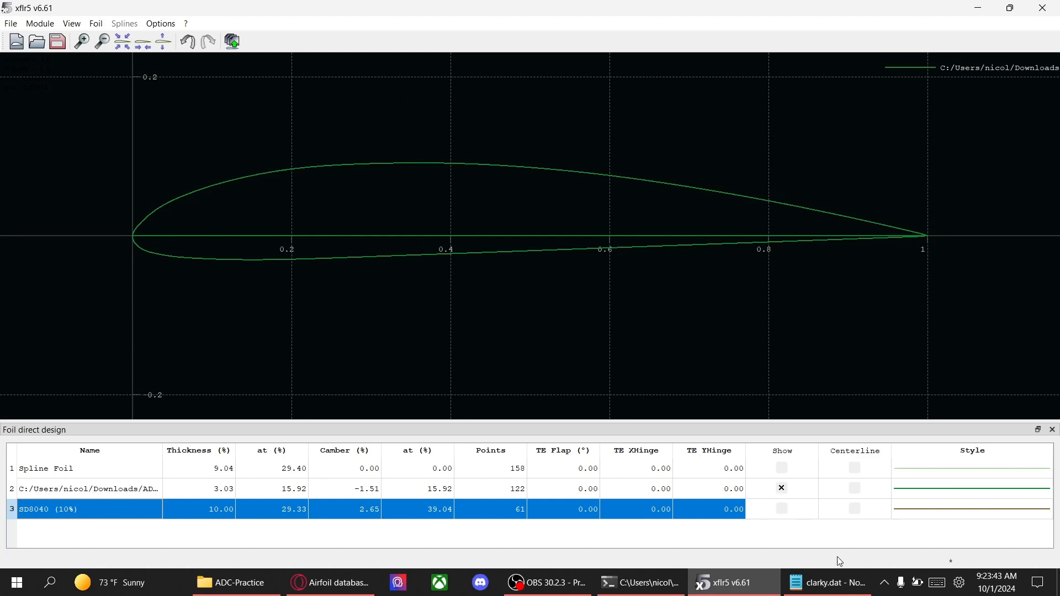
Step: Switch to clarky.dat in Notepad and insert a blank line between the upper-surface and lower-surface coordinate blocks
{"action": "left_click", "coordinate": [826, 582]}
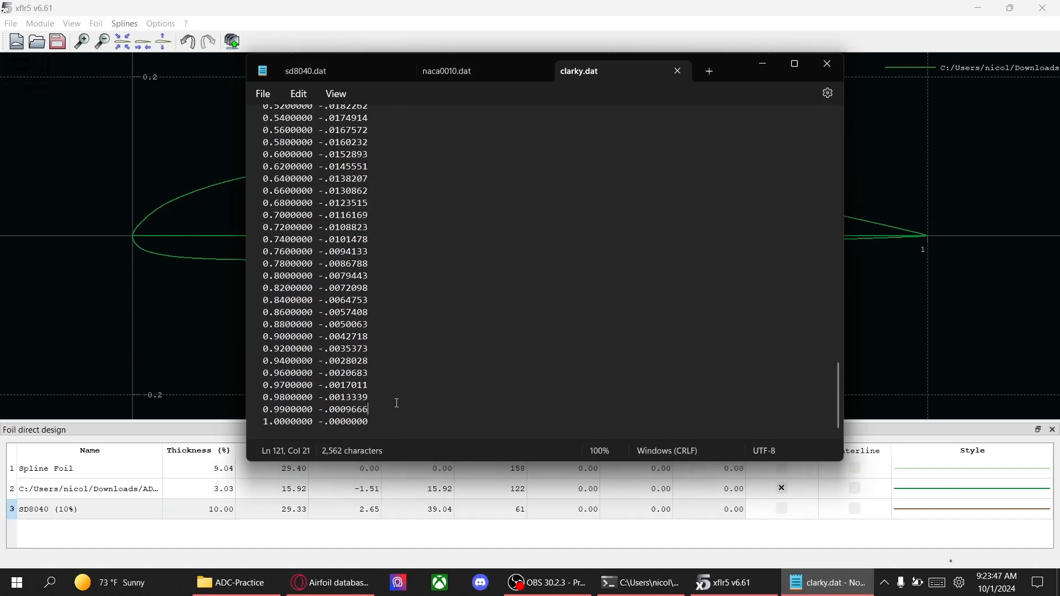
{"action": "left_click_drag", "start_coordinate": [373, 423], "coordinate": [307, 305]}
{"action": "scroll", "coordinate": [305, 303], "scroll_direction": "up", "scroll_amount": 5}
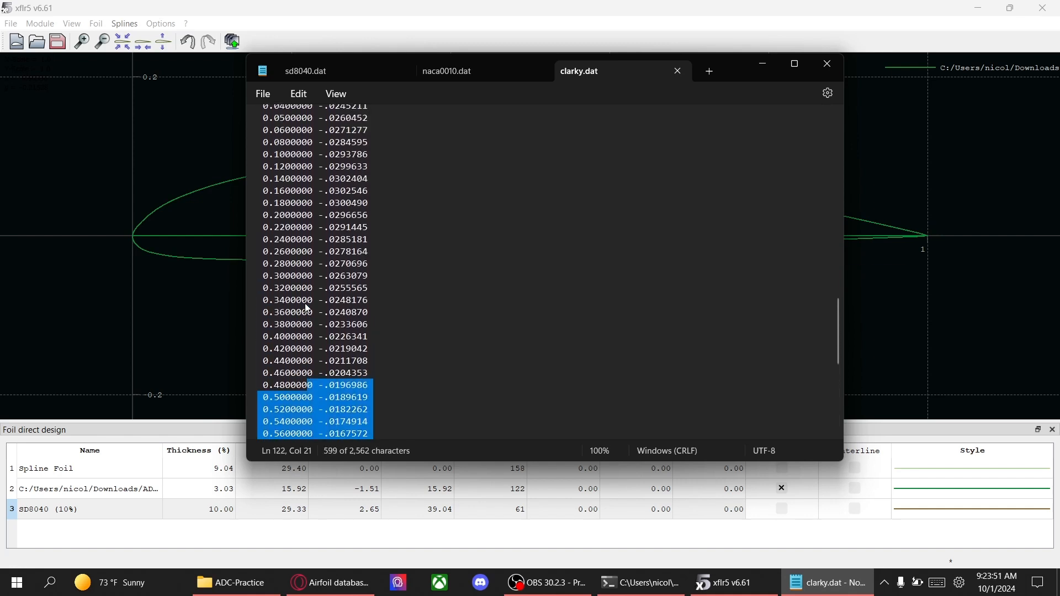
{"action": "scroll", "coordinate": [307, 308], "scroll_direction": "up", "scroll_amount": 4}
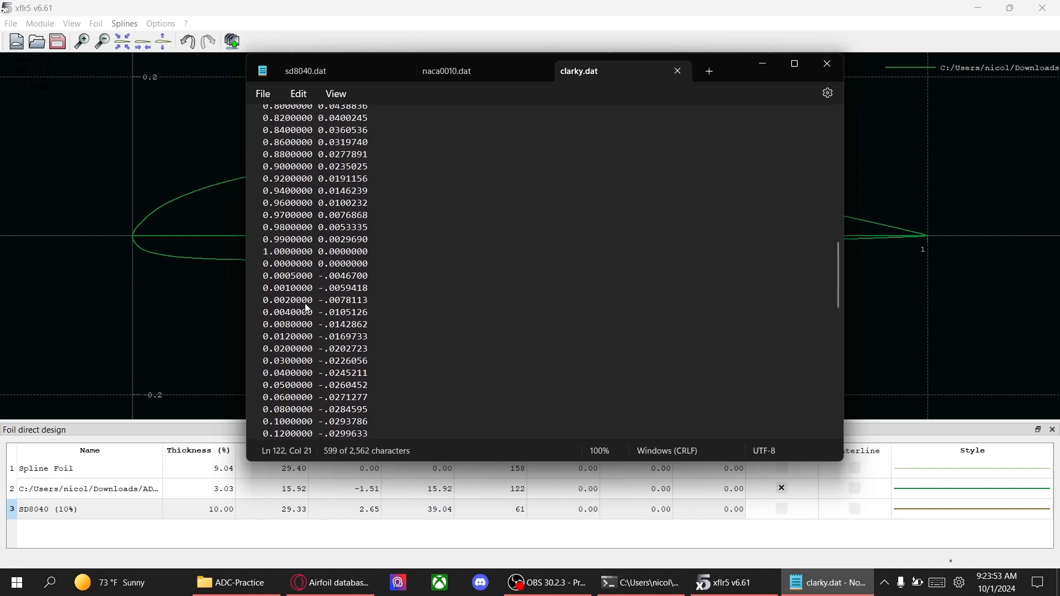
{"action": "left_click", "coordinate": [256, 266], "text": "shift"}
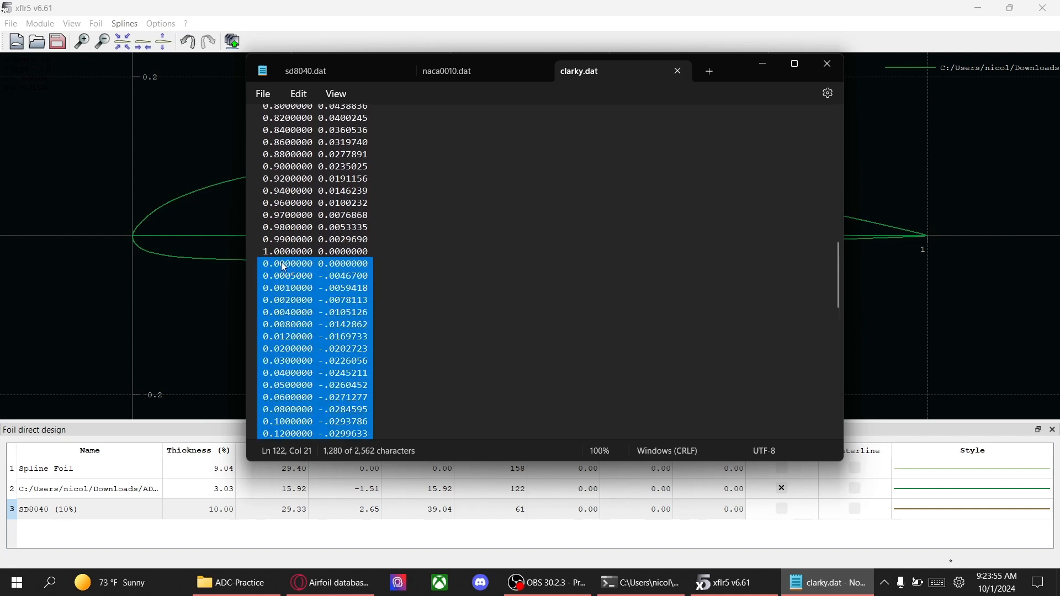
{"action": "left_click", "coordinate": [380, 253]}
{"action": "key", "text": "Return"}
Step: Examine the upper-surface coordinate block in clarky.dat, checking the order of its points between trailing and leading edge
{"action": "left_click_drag", "start_coordinate": [384, 245], "coordinate": [264, 218]}
{"action": "scroll", "coordinate": [266, 186], "scroll_direction": "up", "scroll_amount": 8}
{"action": "left_click", "coordinate": [266, 186], "text": "shift"}
{"action": "left_click", "coordinate": [260, 133], "text": "shift"}
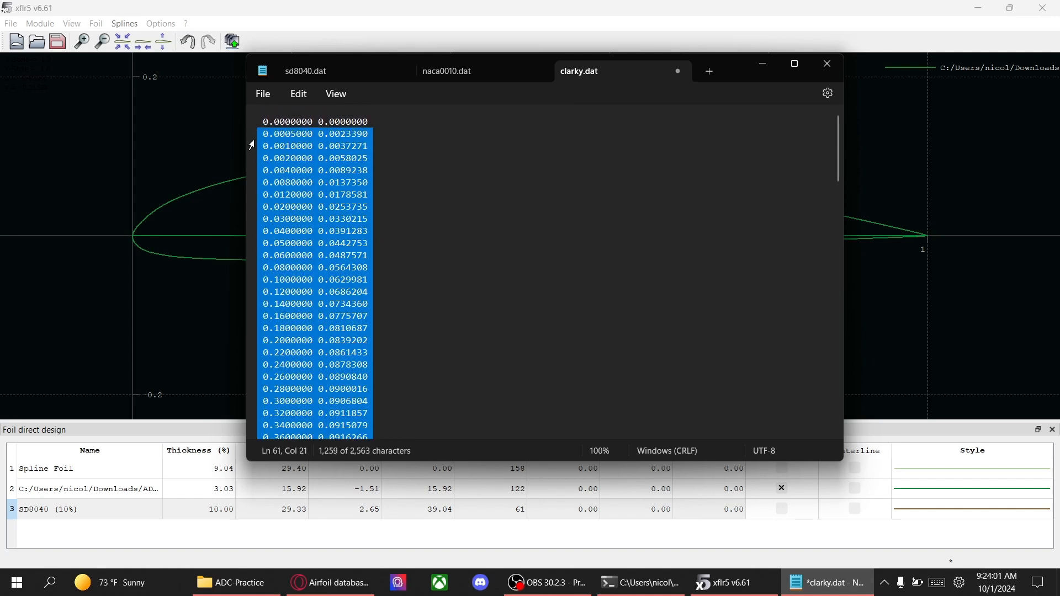
{"action": "left_click", "coordinate": [265, 122]}
{"action": "left_click", "coordinate": [265, 138]}
{"action": "scroll", "coordinate": [311, 164], "scroll_direction": "down", "scroll_amount": 5}
{"action": "scroll", "coordinate": [311, 163], "scroll_direction": "down", "scroll_amount": 8}
{"action": "scroll", "coordinate": [312, 259], "scroll_direction": "down", "scroll_amount": 1}
Step: Check the last upper-surface points above the blank line and save clarky.dat
{"action": "left_click_drag", "start_coordinate": [378, 358], "coordinate": [258, 345]}
{"action": "left_click_drag", "start_coordinate": [369, 331], "coordinate": [272, 334]}
{"action": "left_click", "coordinate": [391, 344]}
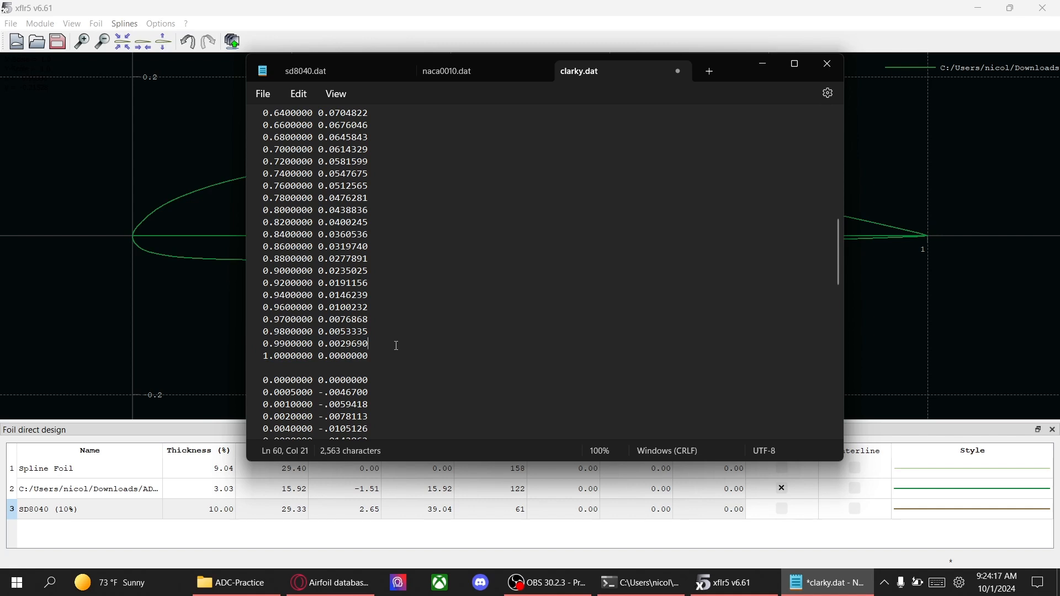
{"action": "left_click", "coordinate": [263, 94]}
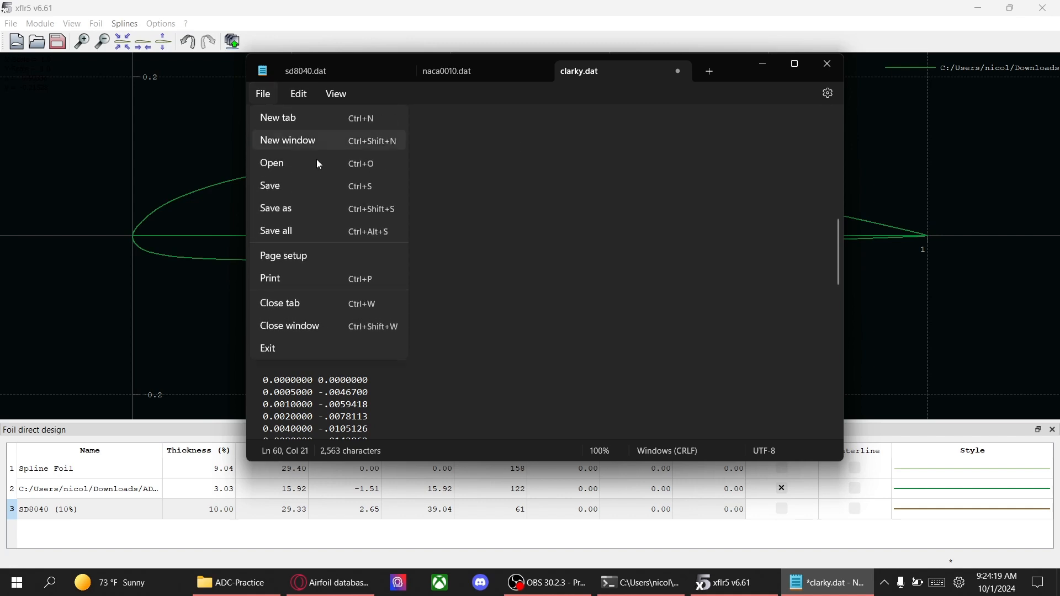
{"action": "left_click", "coordinate": [270, 186]}
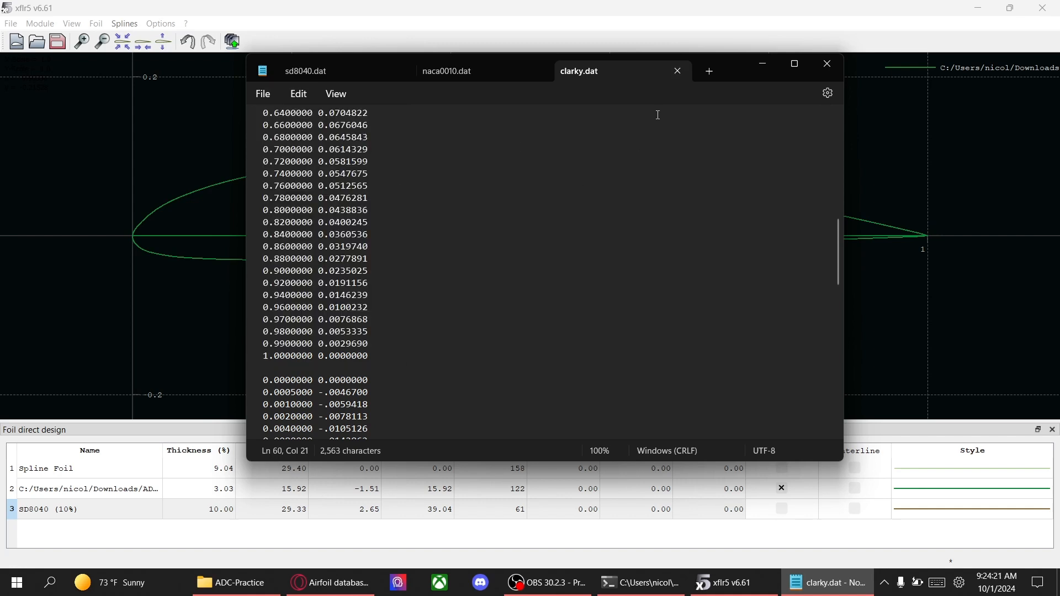
Step: Close clarky.dat, return to XFLR5 and delete the faulty Clark Y foil from the foil table
{"action": "left_click", "coordinate": [685, 72]}
{"action": "left_click", "coordinate": [77, 122]}
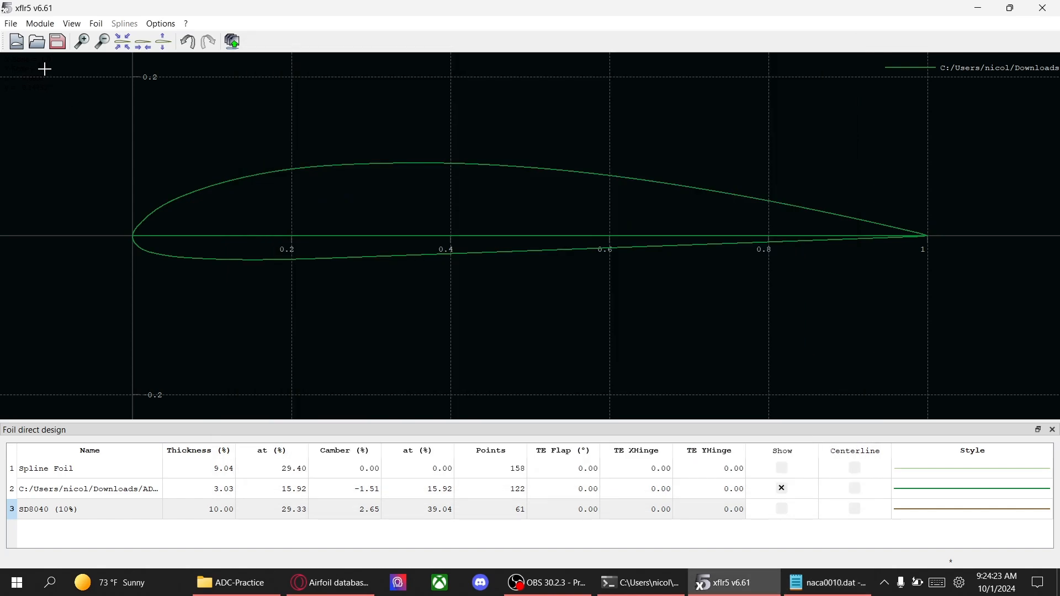
{"action": "left_click", "coordinate": [11, 24]}
{"action": "left_click", "coordinate": [11, 23]}
{"action": "right_click", "coordinate": [75, 490]}
{"action": "left_click", "coordinate": [53, 488]}
{"action": "right_click", "coordinate": [52, 487]}
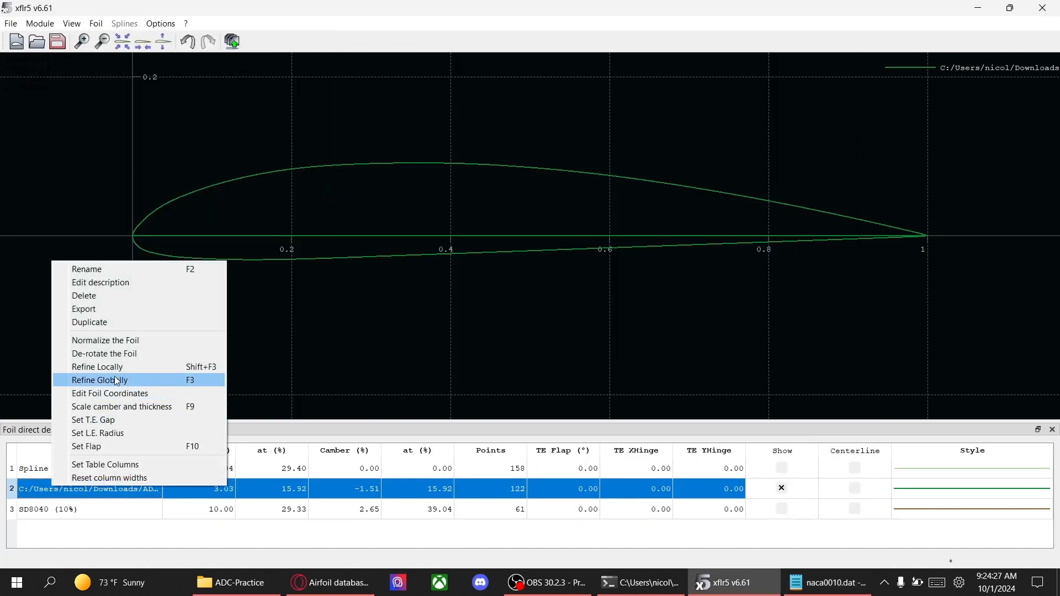
{"action": "left_click", "coordinate": [101, 297]}
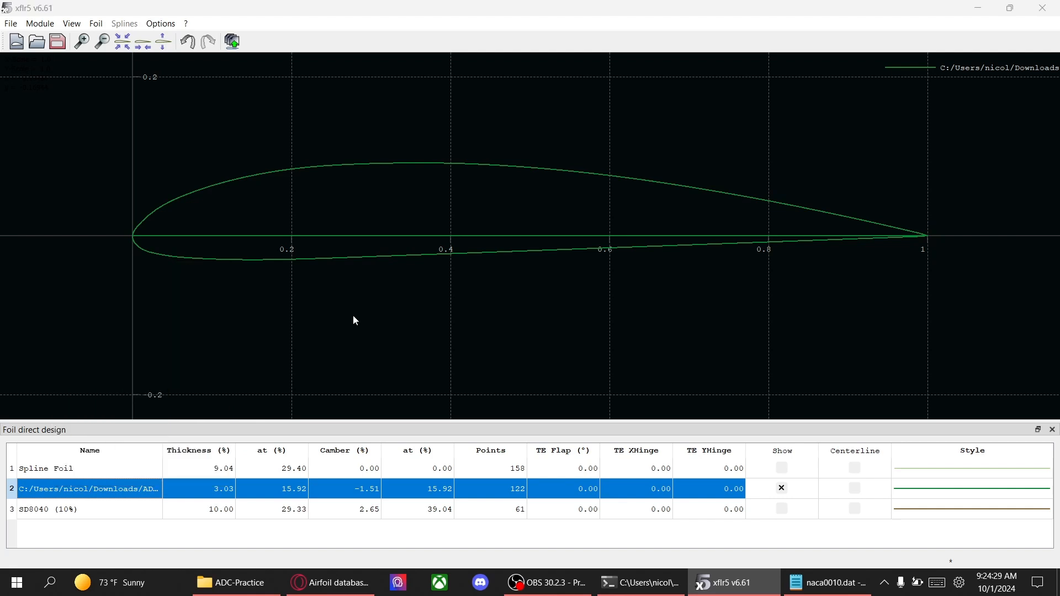
{"action": "left_click", "coordinate": [503, 313]}
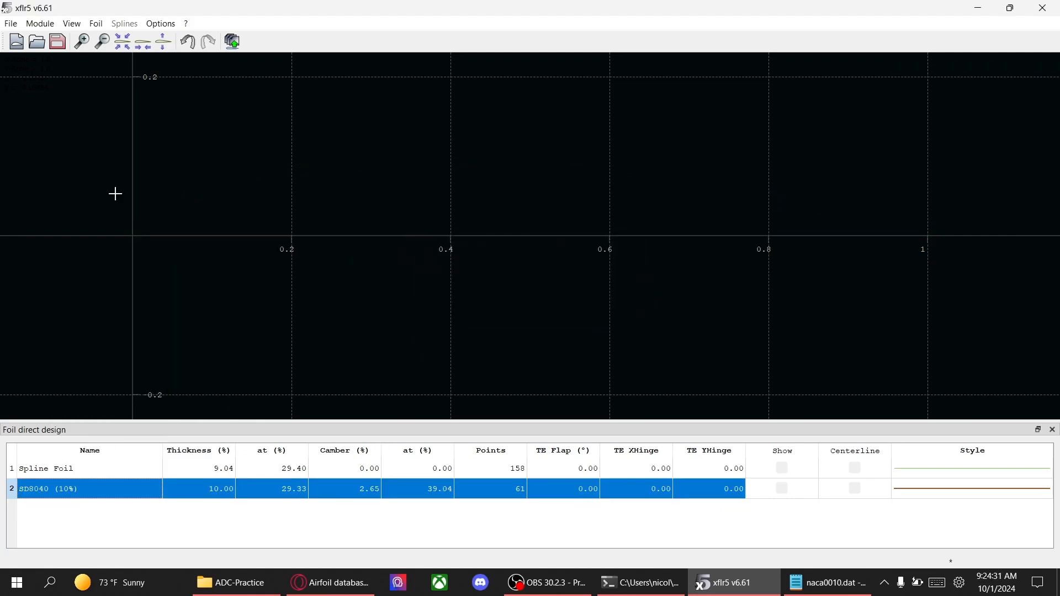
Step: Load naca2412.dat from the ADC-Practice folder into the foil table
{"action": "left_click", "coordinate": [11, 23]}
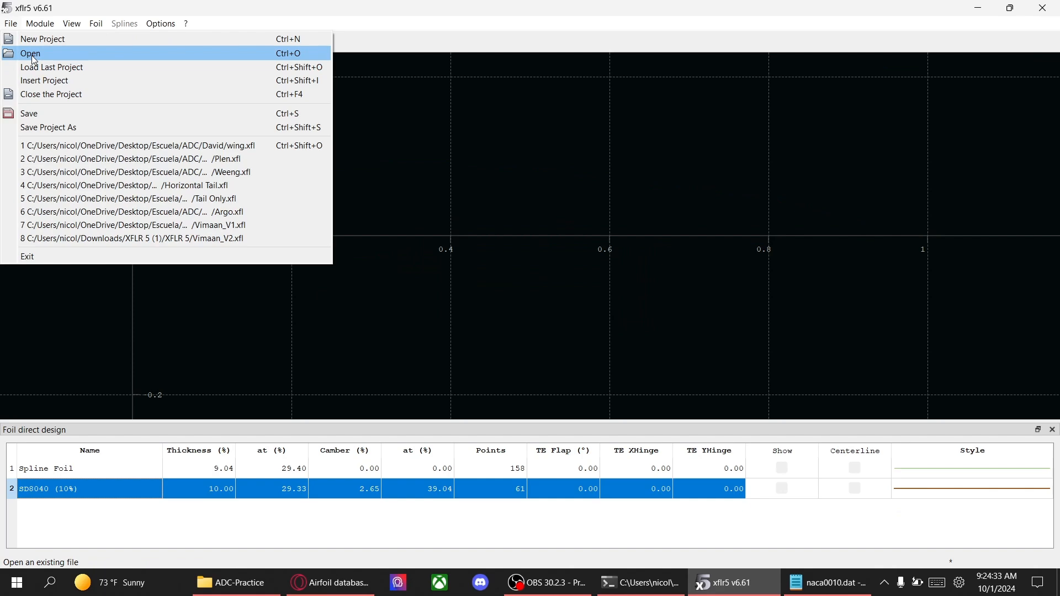
{"action": "left_click", "coordinate": [32, 54]}
{"action": "left_click", "coordinate": [371, 246]}
{"action": "double_click", "coordinate": [365, 228]}
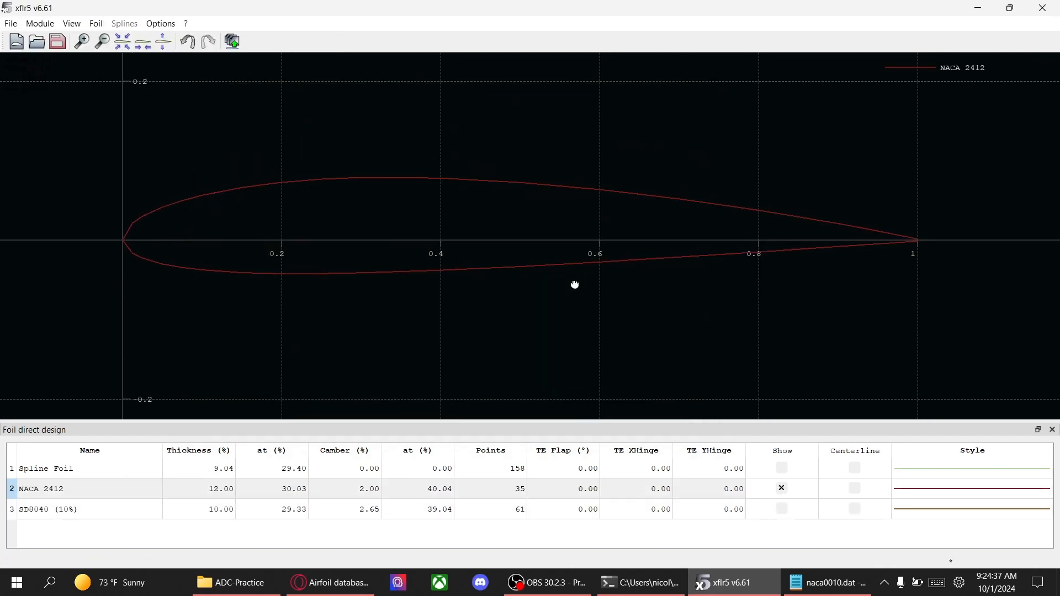
Step: Examine the NACA 2412 foil's trailing edge close up for a gap between the upper and lower surfaces
{"action": "left_click_drag", "start_coordinate": [546, 284], "coordinate": [387, 285]}
{"action": "left_click_drag", "start_coordinate": [742, 269], "coordinate": [395, 263]}
{"action": "scroll", "coordinate": [695, 235], "scroll_direction": "up", "scroll_amount": 2}
{"action": "scroll", "coordinate": [706, 254], "scroll_direction": "up", "scroll_amount": 11}
{"action": "scroll", "coordinate": [552, 243], "scroll_direction": "up", "scroll_amount": 4}
{"action": "left_click_drag", "start_coordinate": [582, 248], "coordinate": [529, 249]}
{"action": "scroll", "coordinate": [529, 249], "scroll_direction": "up", "scroll_amount": 7}
{"action": "scroll", "coordinate": [503, 246], "scroll_direction": "up", "scroll_amount": 4}
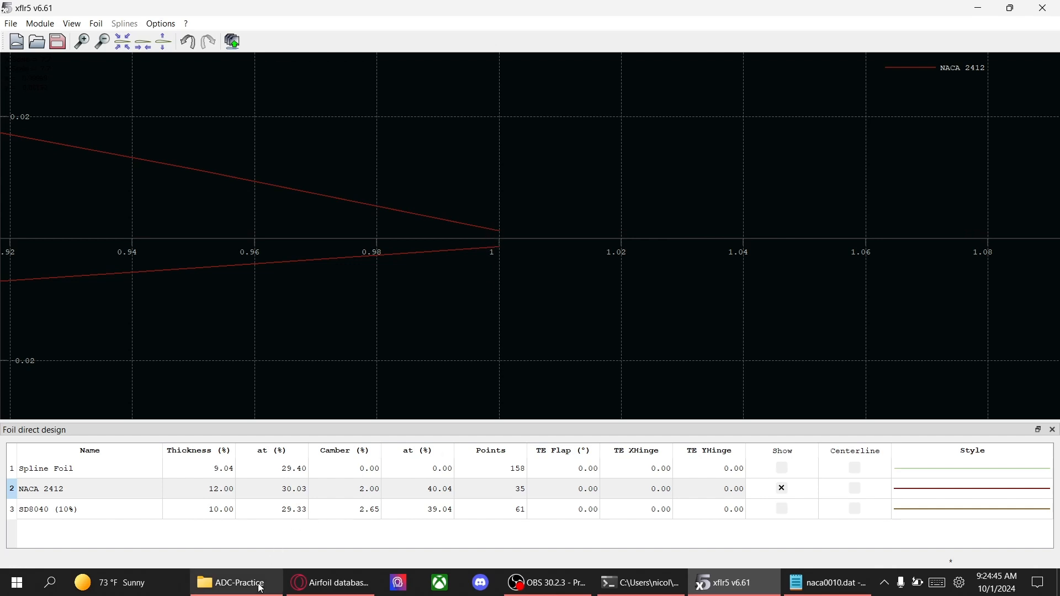
Step: Open naca2412.dat in Notepad, remove its title line and set the first point's y-coordinate to 0.0000
{"action": "left_click", "coordinate": [231, 583]}
{"action": "right_click", "coordinate": [342, 146]}
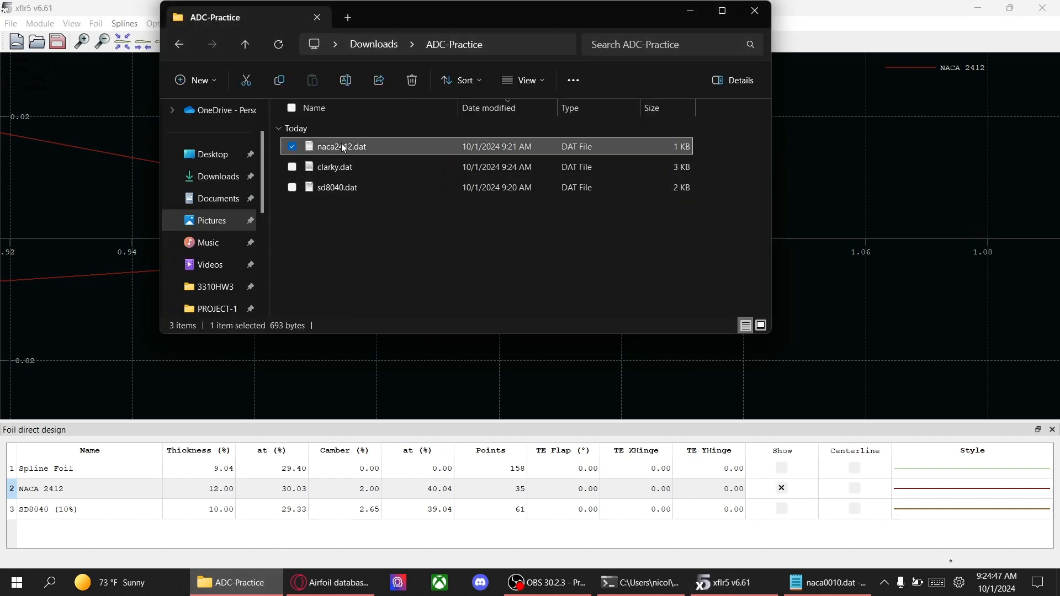
{"action": "left_click", "coordinate": [390, 171]}
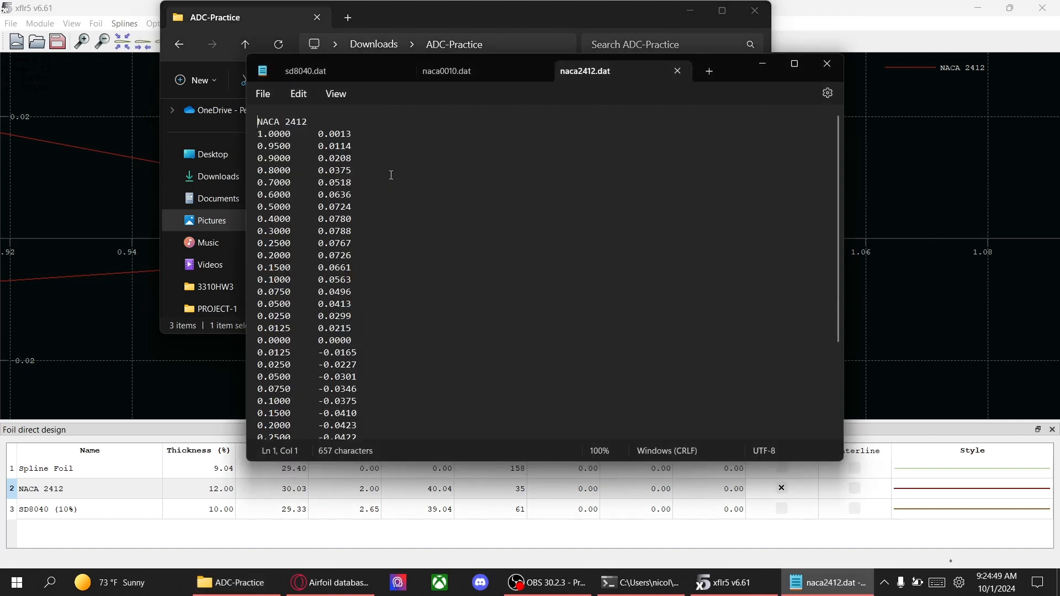
{"action": "left_click", "coordinate": [313, 123], "text": "shift"}
{"action": "key", "text": "Delete"}
{"action": "key", "text": "Delete"}
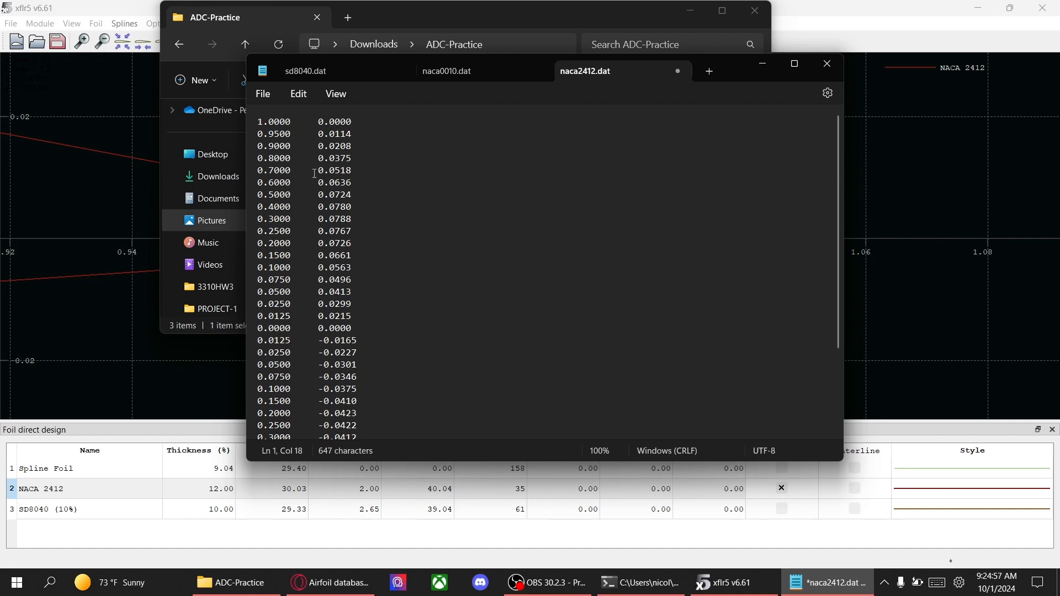
Step: Set the y-coordinate of the last point in naca2412.dat to -0.0000 and save the file
{"action": "left_click_drag", "start_coordinate": [264, 121], "coordinate": [357, 126]}
{"action": "left_click", "coordinate": [351, 123]}
{"action": "scroll", "coordinate": [359, 216], "scroll_direction": "down", "scroll_amount": 1}
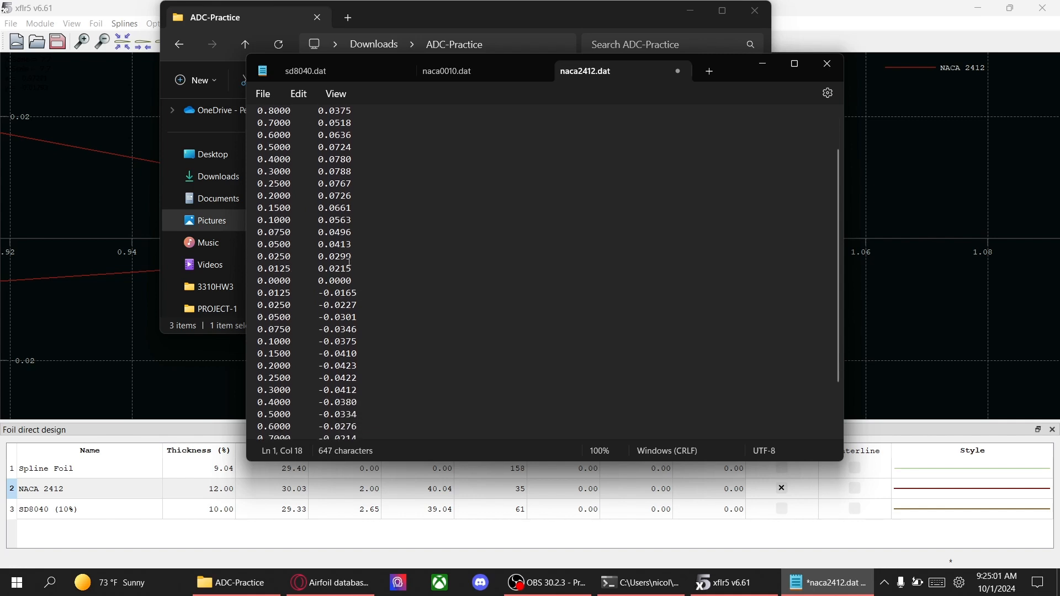
{"action": "scroll", "coordinate": [349, 263], "scroll_direction": "down", "scroll_amount": 2}
{"action": "left_click_drag", "start_coordinate": [347, 423], "coordinate": [356, 423]}
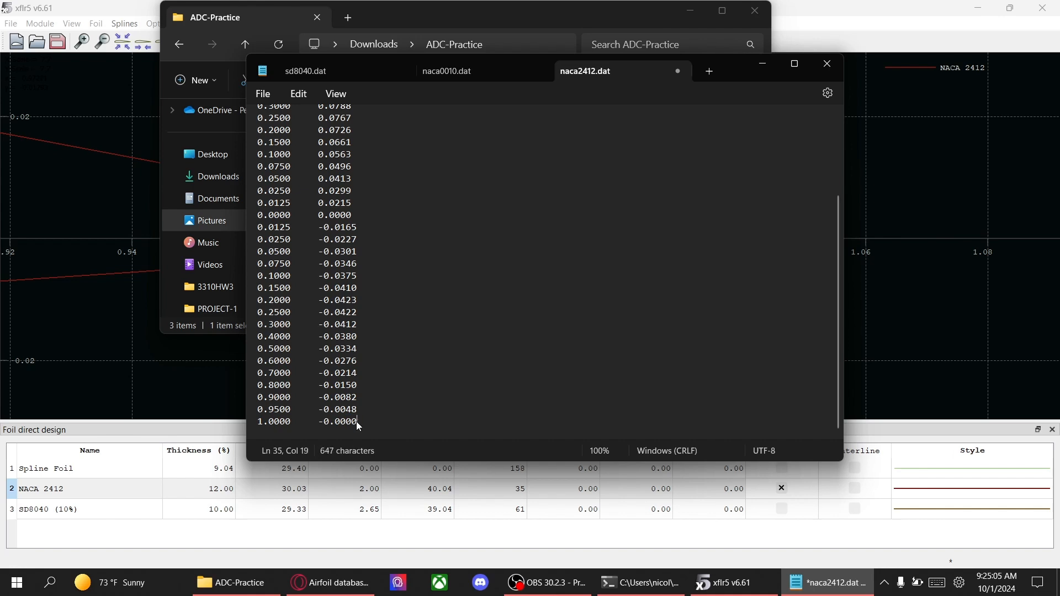
{"action": "left_click", "coordinate": [264, 93]}
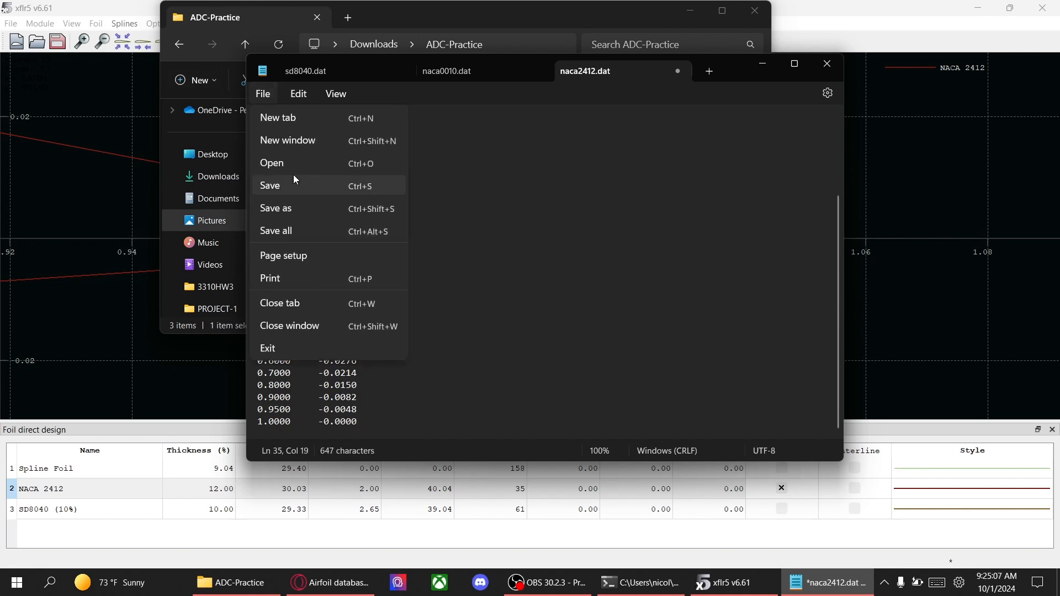
{"action": "left_click", "coordinate": [291, 185]}
Step: Switch to XFLR5 and delete the NACA 2412 foil with the open trailing edge
{"action": "right_click", "coordinate": [68, 484]}
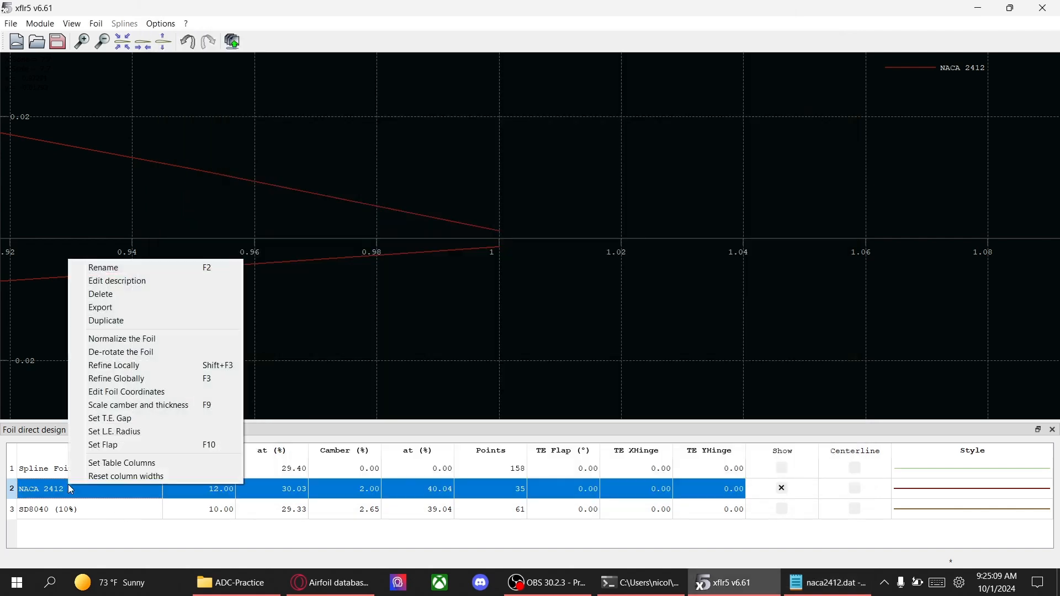
{"action": "left_click", "coordinate": [112, 296]}
{"action": "left_click", "coordinate": [471, 317]}
Step: Load the edited naca2412.dat and inspect its trailing edge and overall outline
{"action": "left_click", "coordinate": [11, 23]}
{"action": "left_click", "coordinate": [33, 49]}
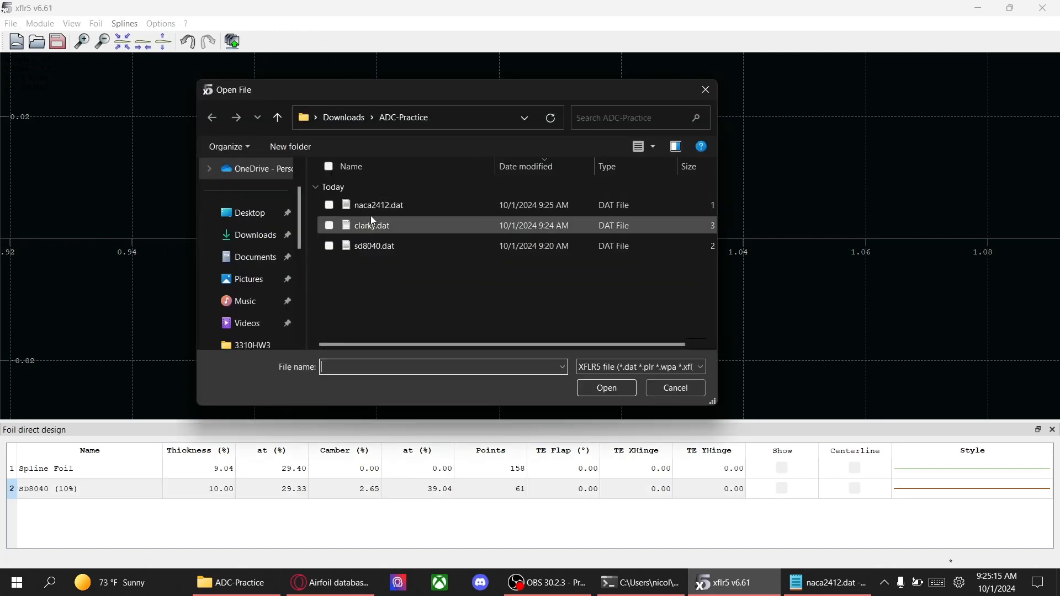
{"action": "left_click", "coordinate": [374, 207]}
{"action": "double_click", "coordinate": [374, 207]}
{"action": "scroll", "coordinate": [466, 245], "scroll_direction": "up", "scroll_amount": 6}
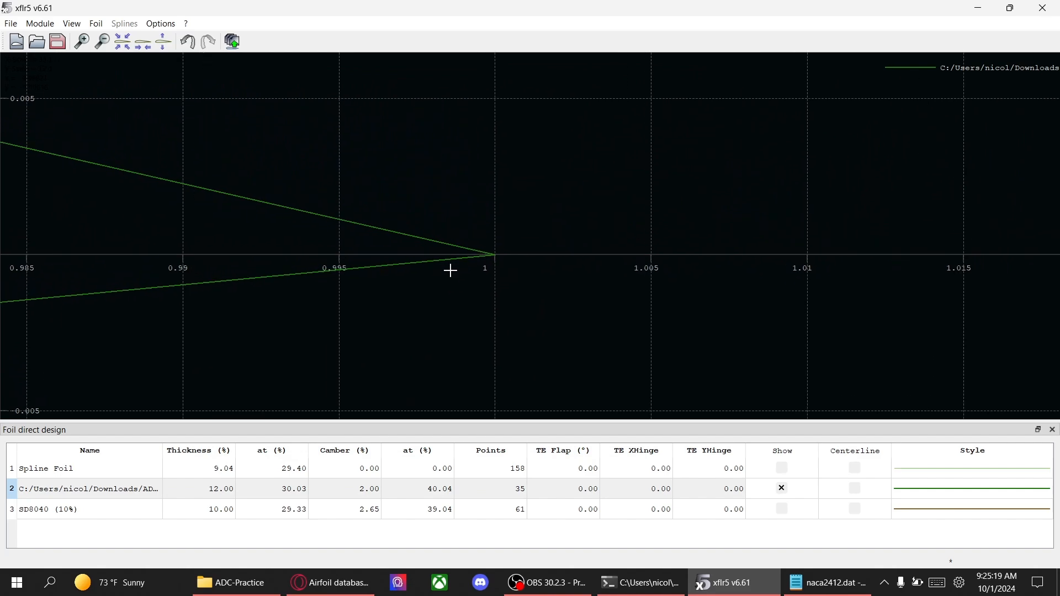
{"action": "scroll", "coordinate": [425, 286], "scroll_direction": "down", "scroll_amount": 6}
{"action": "scroll", "coordinate": [320, 239], "scroll_direction": "down", "scroll_amount": 4}
{"action": "scroll", "coordinate": [557, 238], "scroll_direction": "down", "scroll_amount": 4}
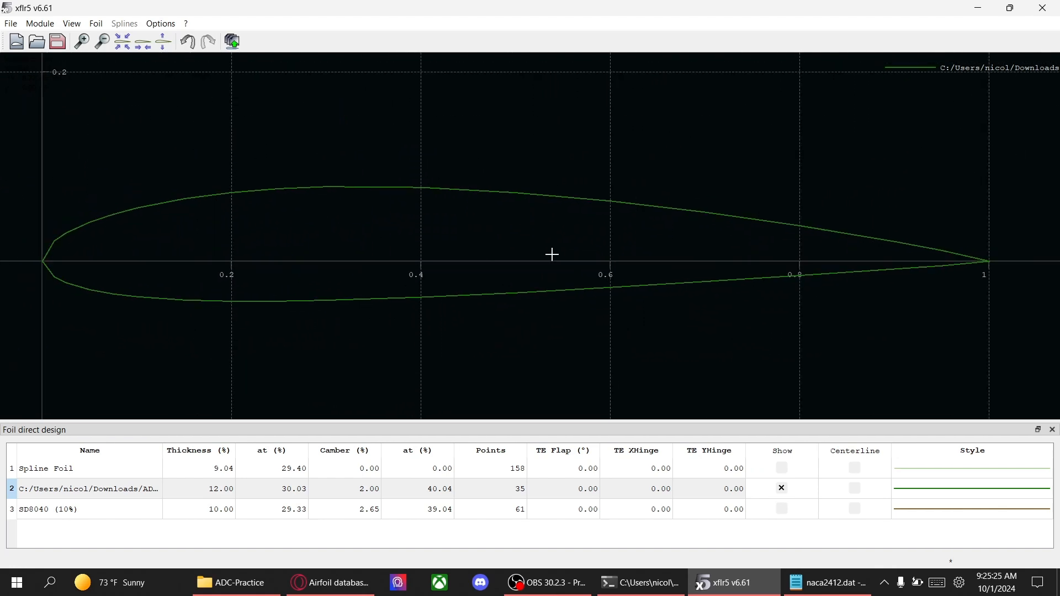
Step: Delete the foil imported from the edited naca2412.dat from the foil table
{"action": "left_click", "coordinate": [72, 489]}
{"action": "right_click", "coordinate": [72, 489]}
{"action": "left_click", "coordinate": [143, 299]}
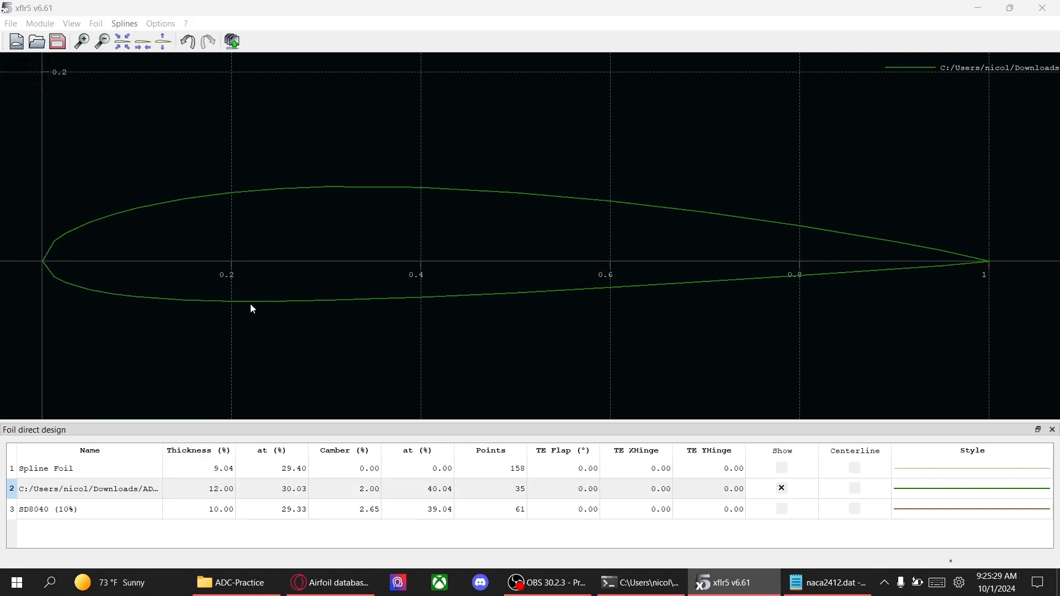
{"action": "left_click", "coordinate": [503, 316]}
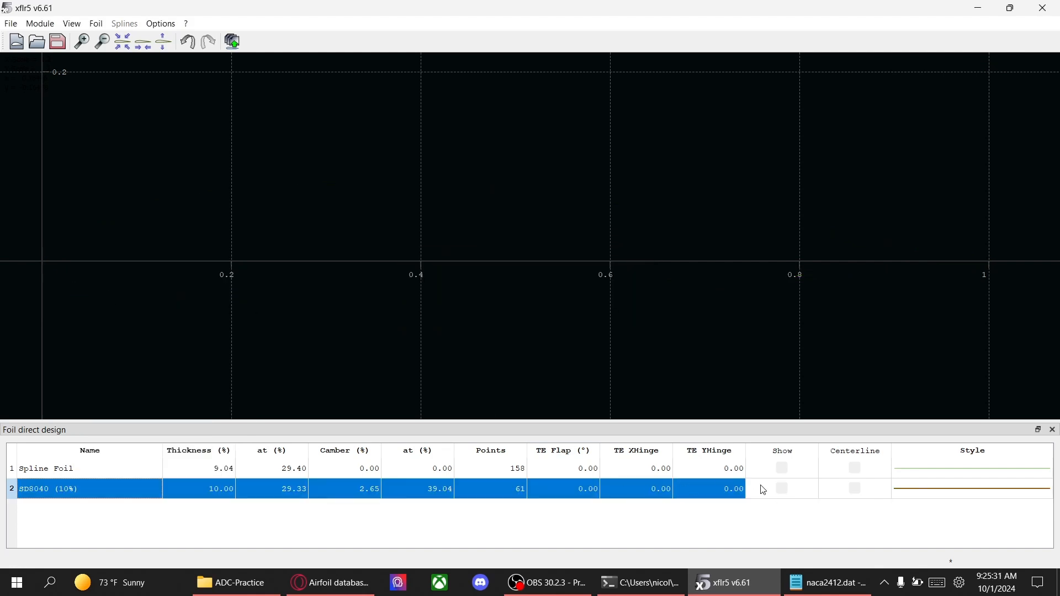
Step: Show the SD8040 (10%) foil and center its outline in the plot
{"action": "left_click", "coordinate": [783, 490]}
{"action": "left_click_drag", "start_coordinate": [908, 306], "coordinate": [782, 270]}
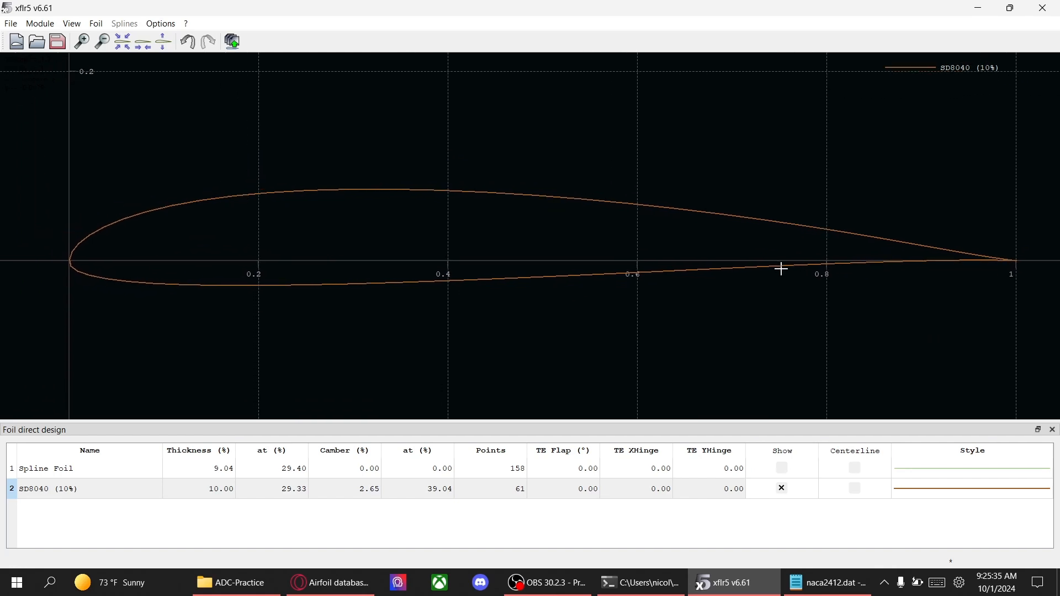
{"action": "left_click_drag", "start_coordinate": [530, 320], "coordinate": [556, 327]}
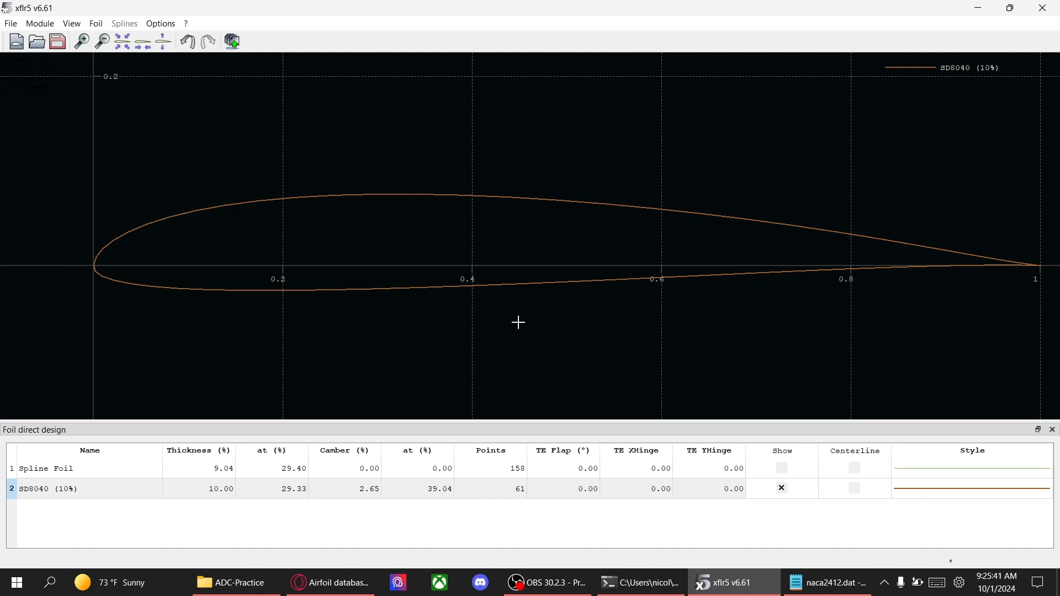
Step: De-rotate the SD8040 (10%) foil, keeping its name, and normalize it
{"action": "left_click", "coordinate": [107, 498]}
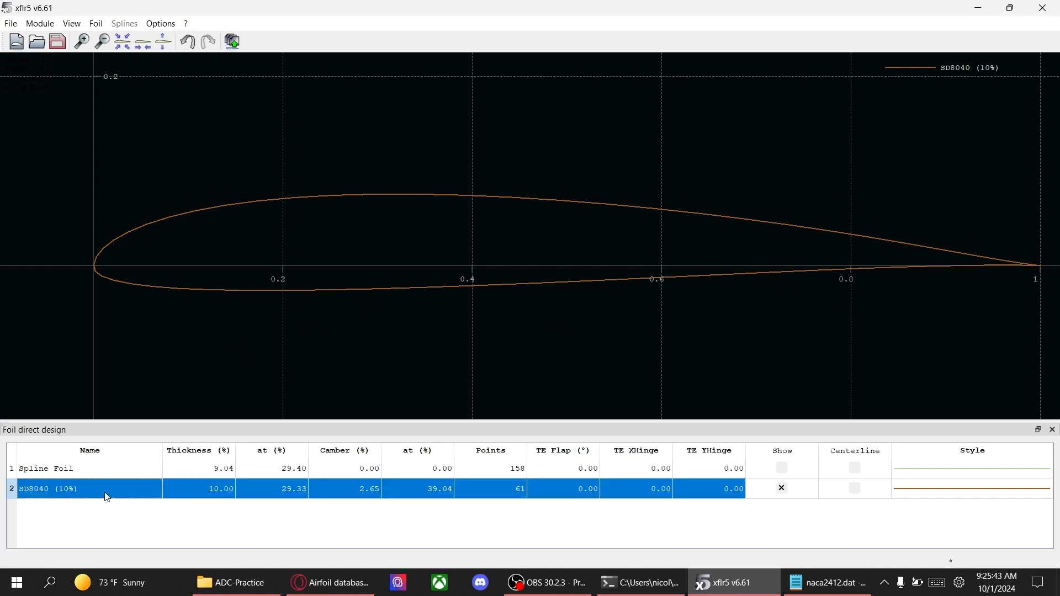
{"action": "right_click", "coordinate": [107, 497]}
{"action": "left_click", "coordinate": [152, 360]}
{"action": "left_click_drag", "start_coordinate": [554, 183], "coordinate": [546, 120]}
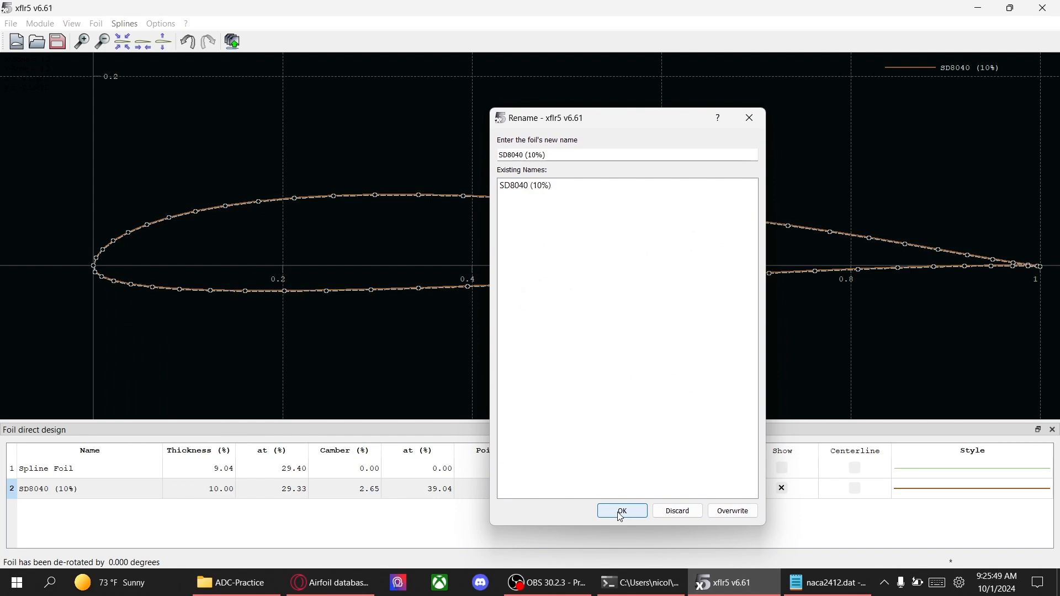
{"action": "left_click", "coordinate": [621, 512]}
{"action": "right_click", "coordinate": [176, 493]}
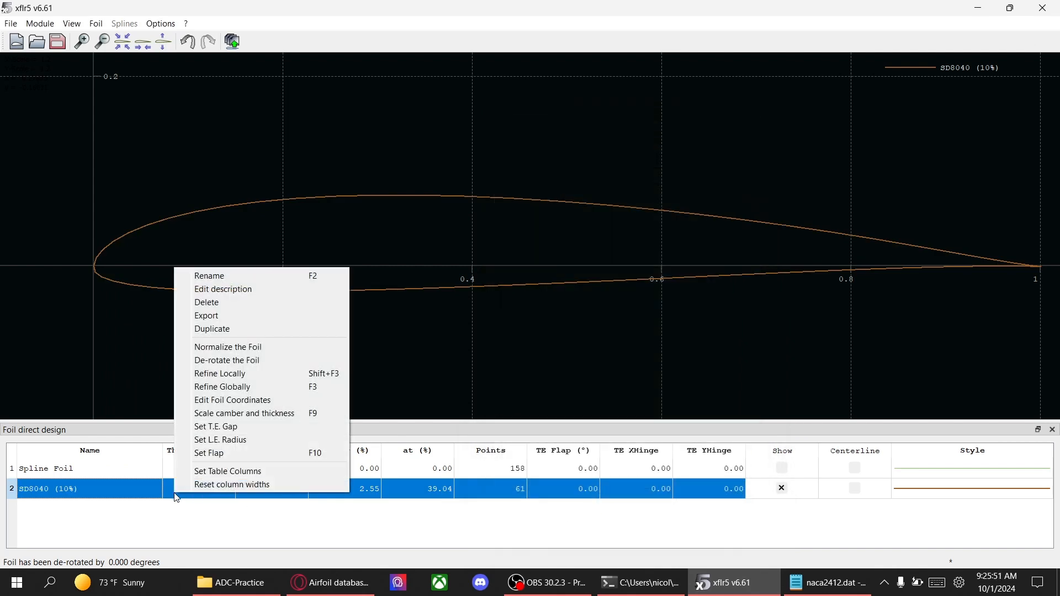
{"action": "left_click", "coordinate": [215, 347]}
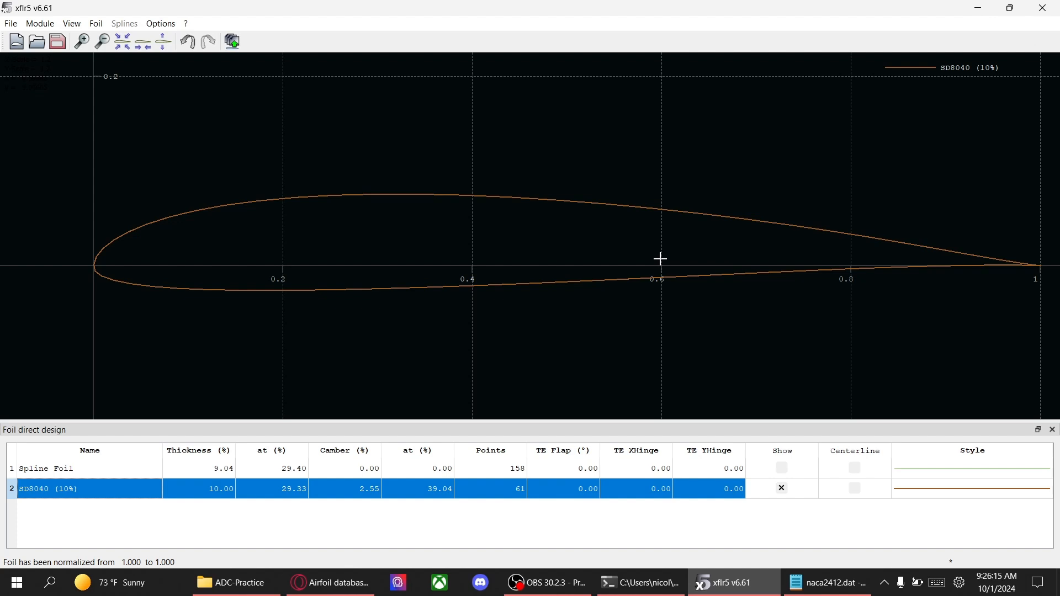
Step: Refine the SD8040 (10%) foil globally to 100 panels and store it under the same name
{"action": "right_click", "coordinate": [142, 496]}
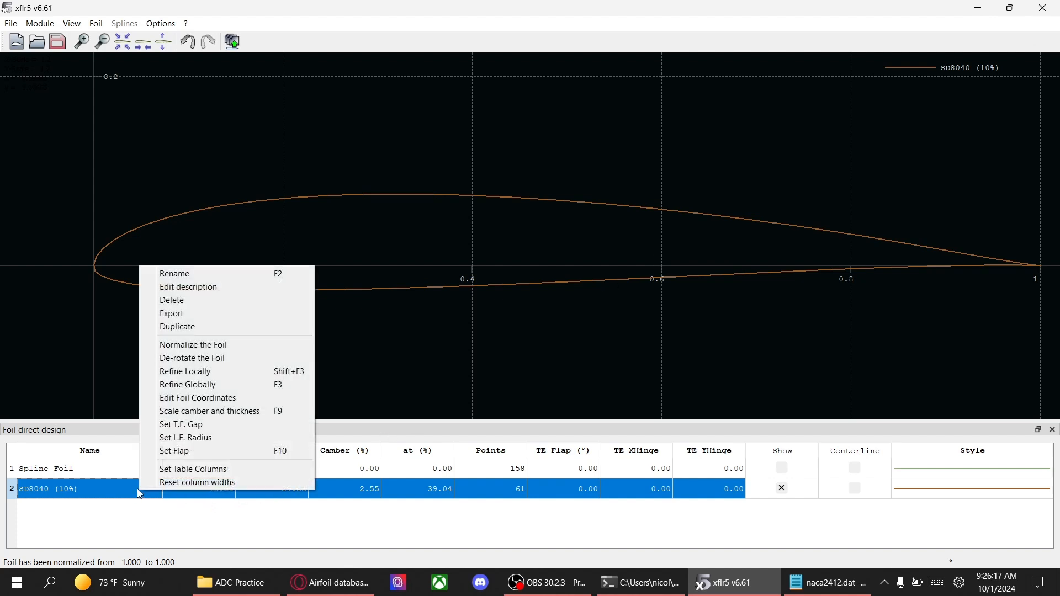
{"action": "left_click", "coordinate": [232, 386]}
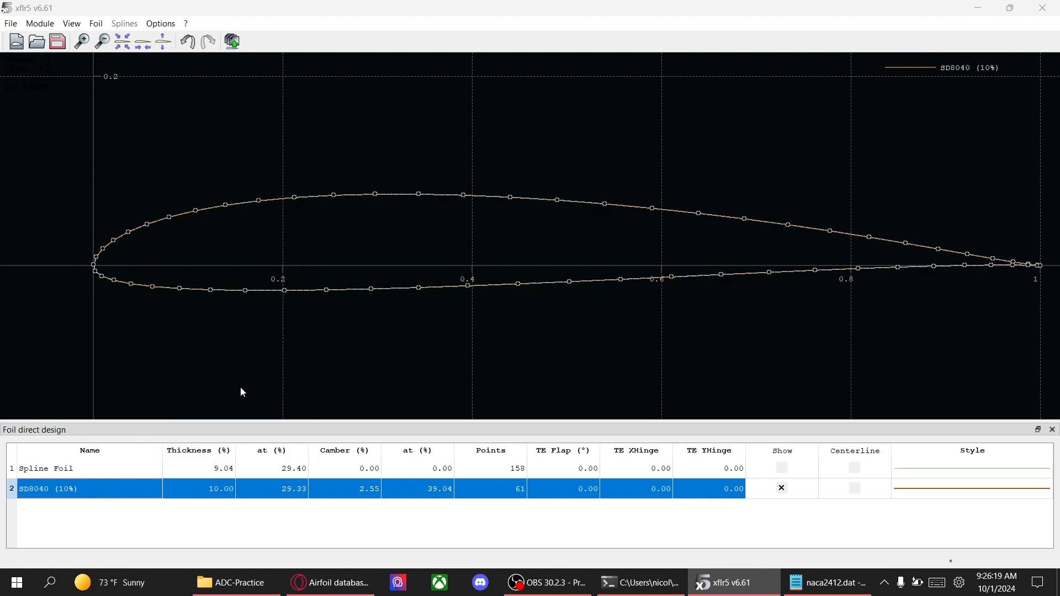
{"action": "left_click_drag", "start_coordinate": [477, 214], "coordinate": [446, 208]}
{"action": "left_click", "coordinate": [533, 230]}
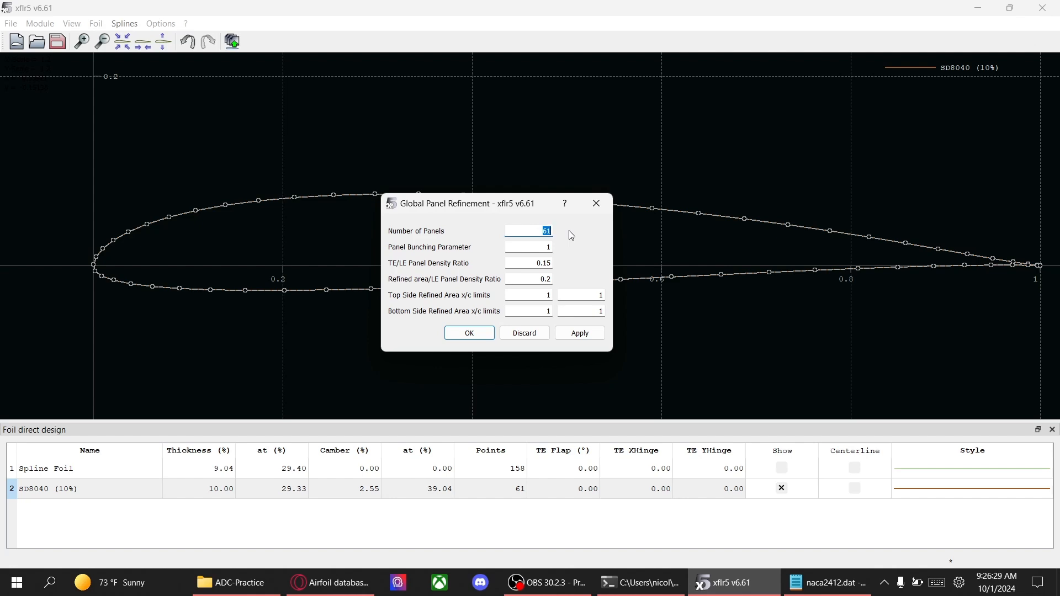
{"action": "type", "text": "1"}
{"action": "key", "text": "Return"}
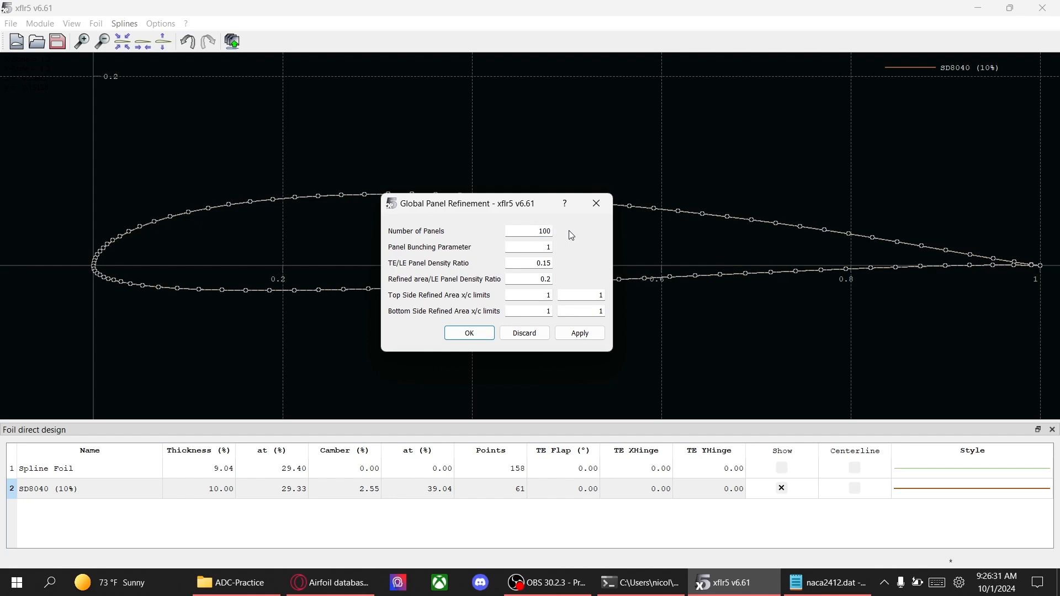
{"action": "left_click", "coordinate": [593, 337]}
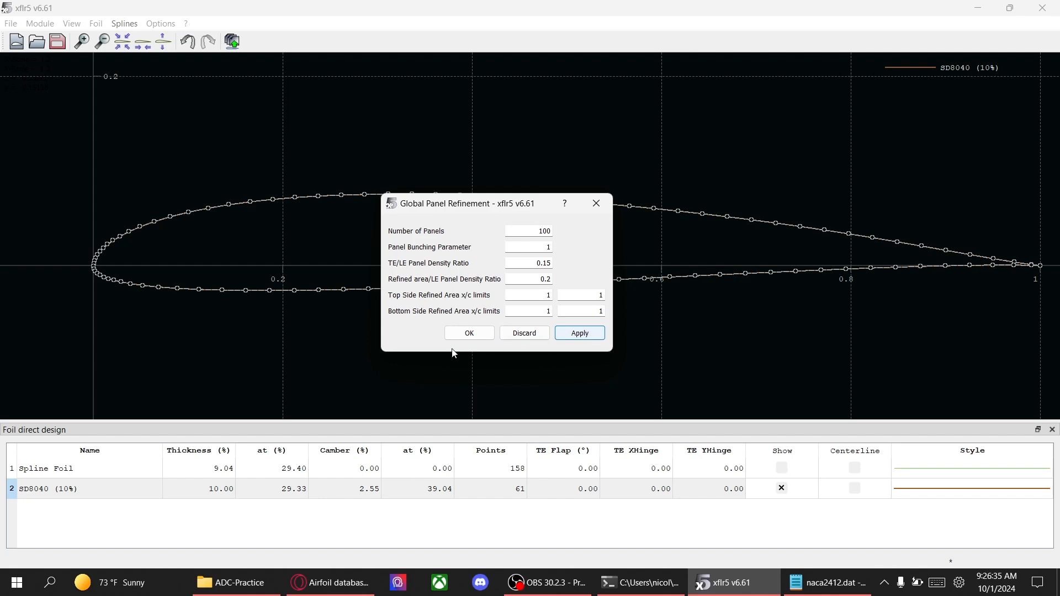
{"action": "left_click", "coordinate": [467, 334]}
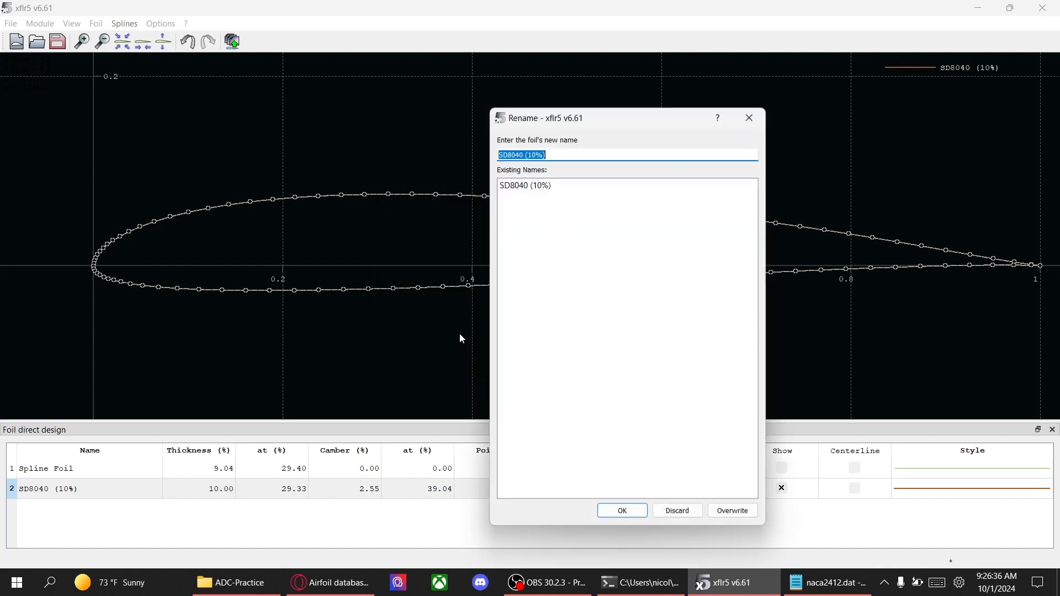
{"action": "left_click", "coordinate": [619, 517]}
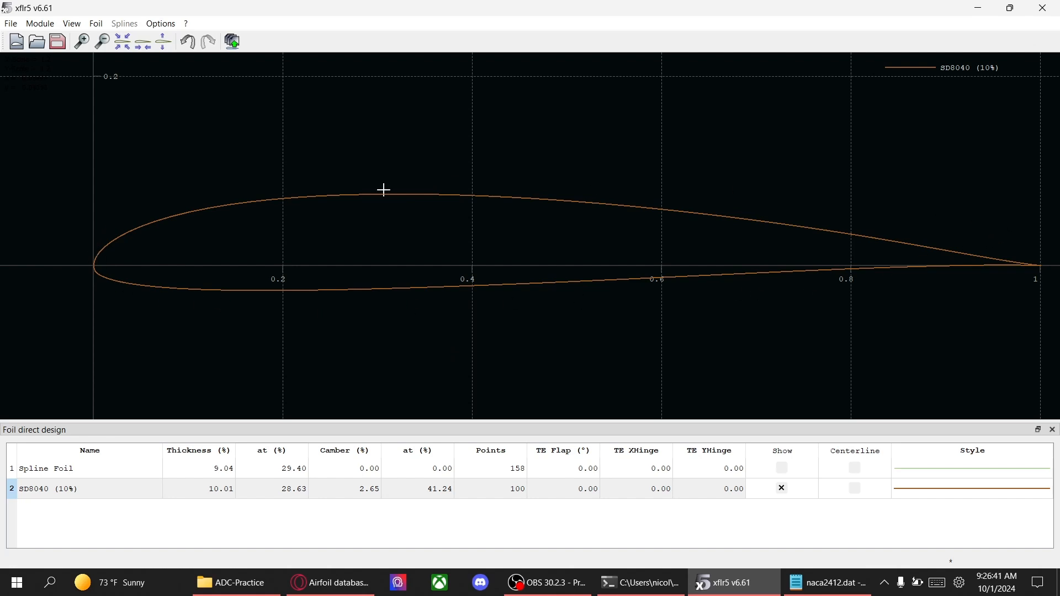
Step: De-rotate the refined 100-panel SD8040 (10%) foil once more and normalize it again
{"action": "left_click", "coordinate": [88, 483]}
{"action": "right_click", "coordinate": [86, 489]}
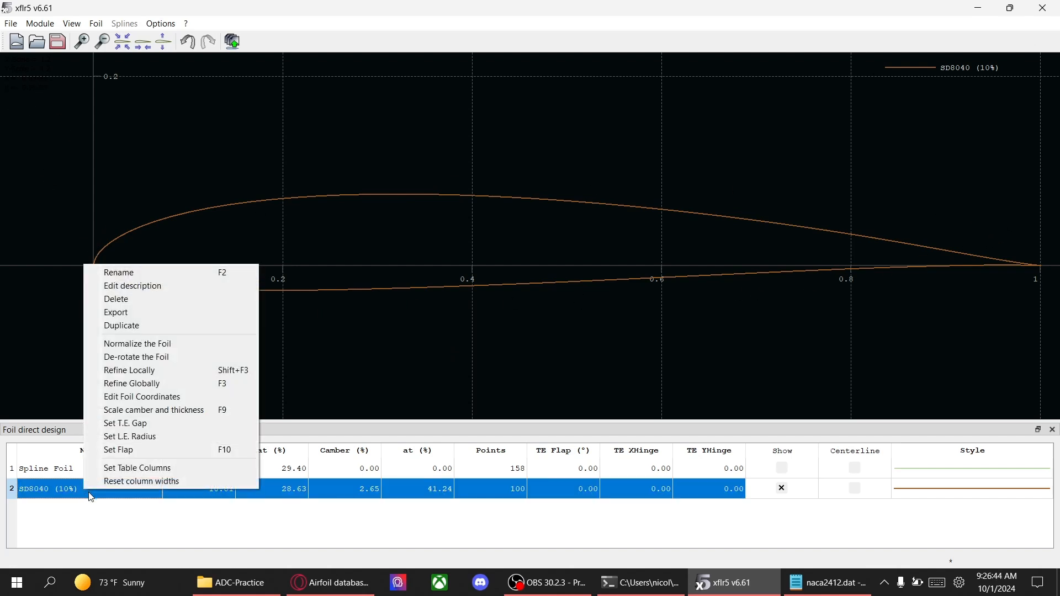
{"action": "left_click", "coordinate": [129, 361]}
{"action": "left_click", "coordinate": [621, 511]}
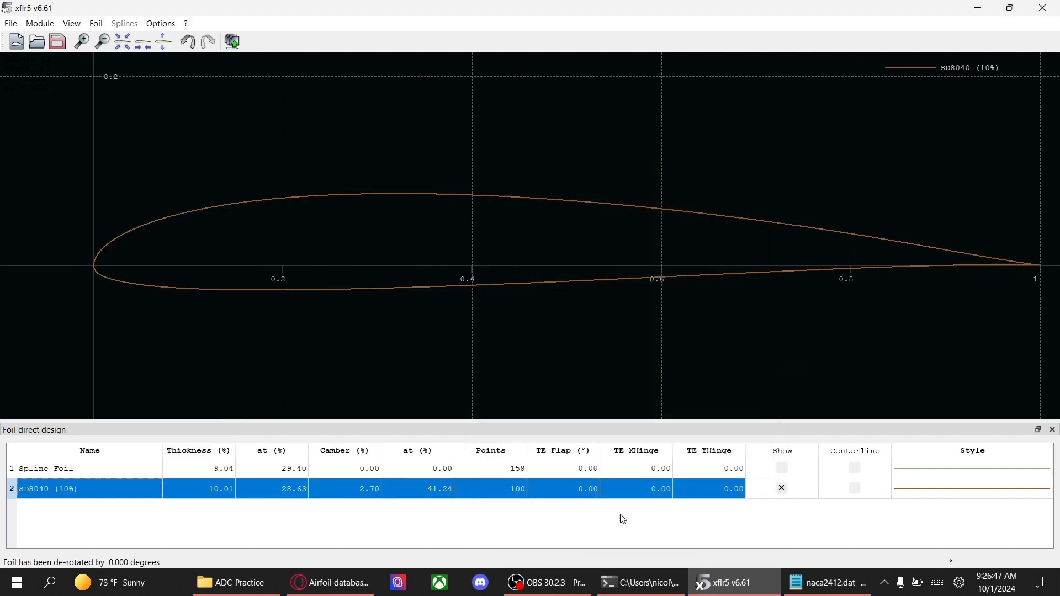
{"action": "right_click", "coordinate": [117, 498]}
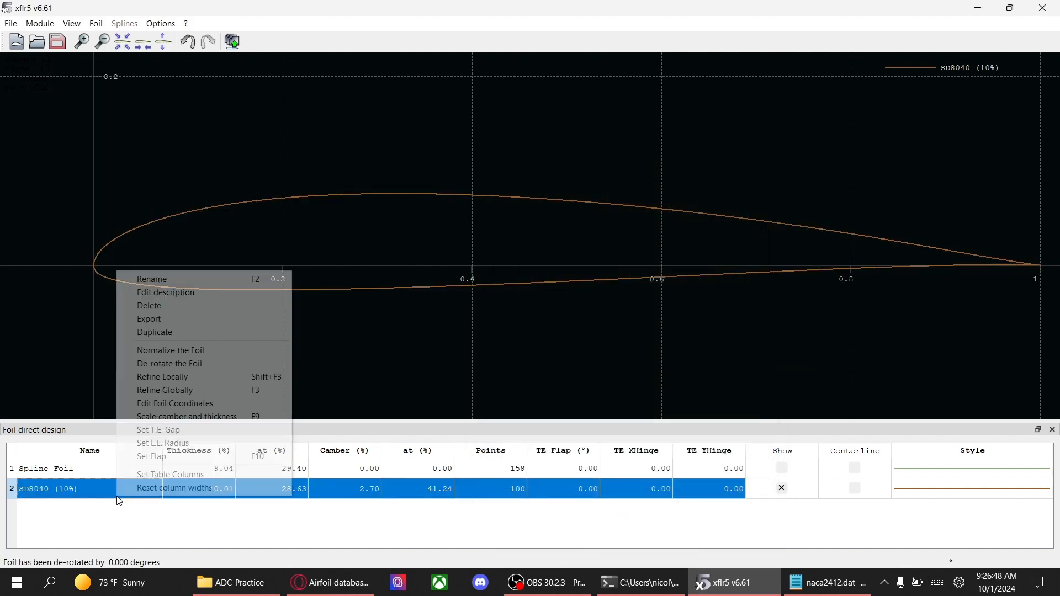
{"action": "left_click", "coordinate": [168, 355]}
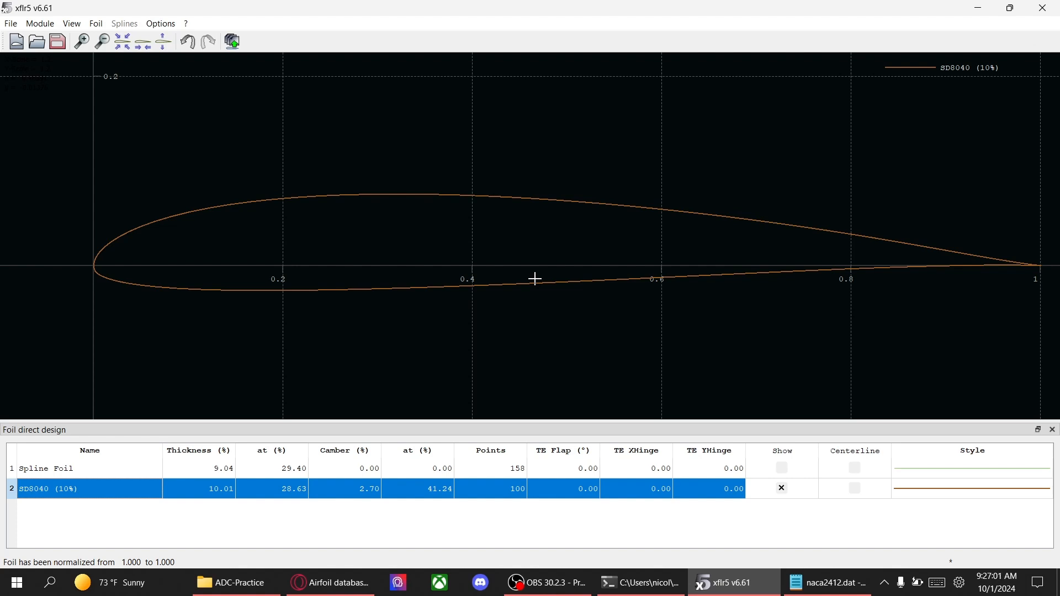
Step: Switch to the direct foil analysis module and open a multi-threaded batch analysis with the SD8040 (10%) foil selected
{"action": "left_click", "coordinate": [39, 26]}
{"action": "left_click", "coordinate": [101, 87]}
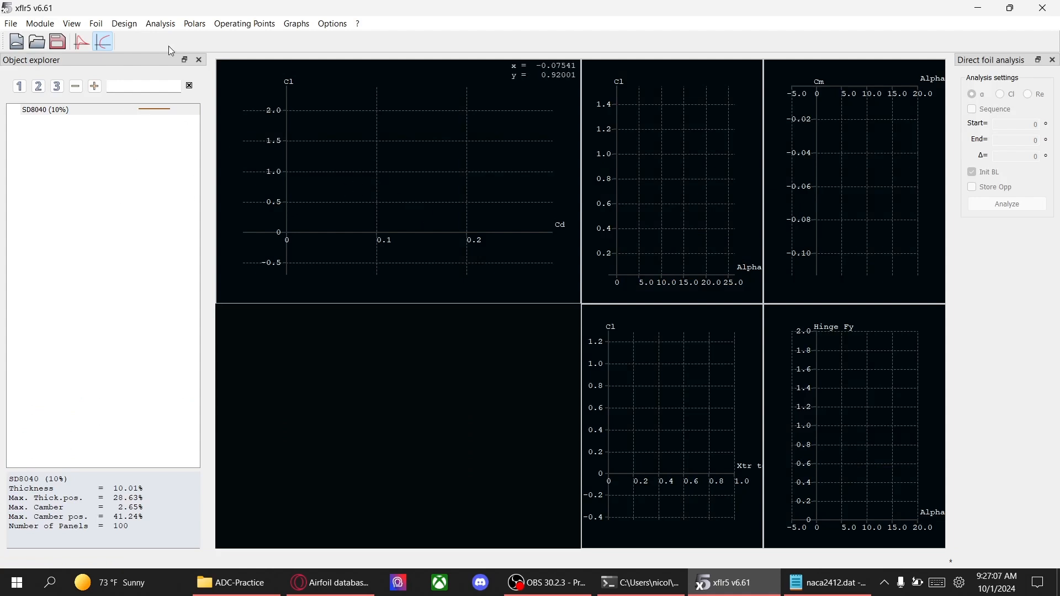
{"action": "left_click", "coordinate": [161, 24]}
{"action": "left_click", "coordinate": [191, 53]}
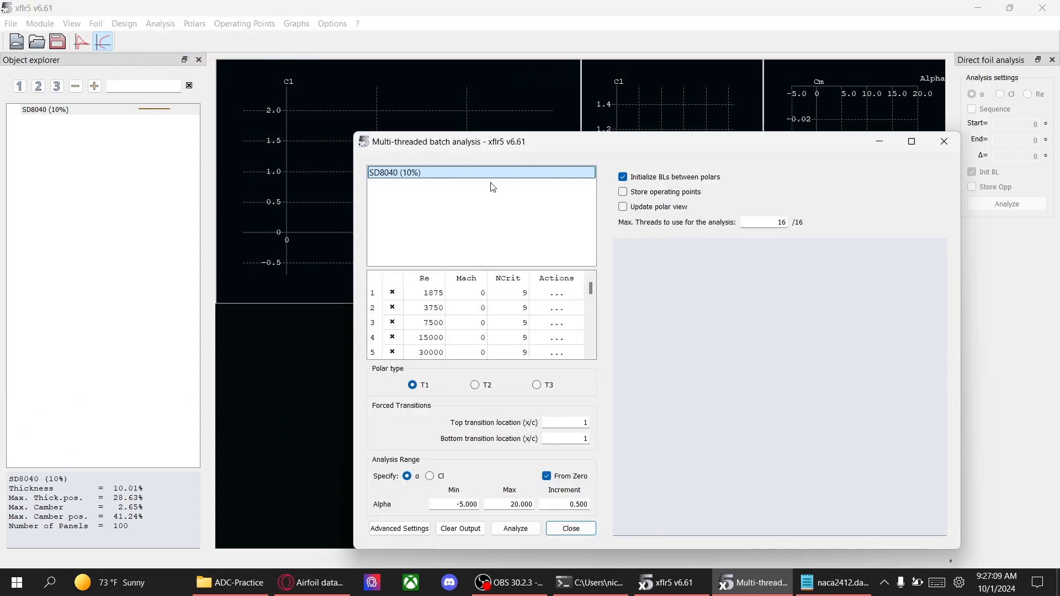
{"action": "left_click_drag", "start_coordinate": [529, 142], "coordinate": [495, 106]}
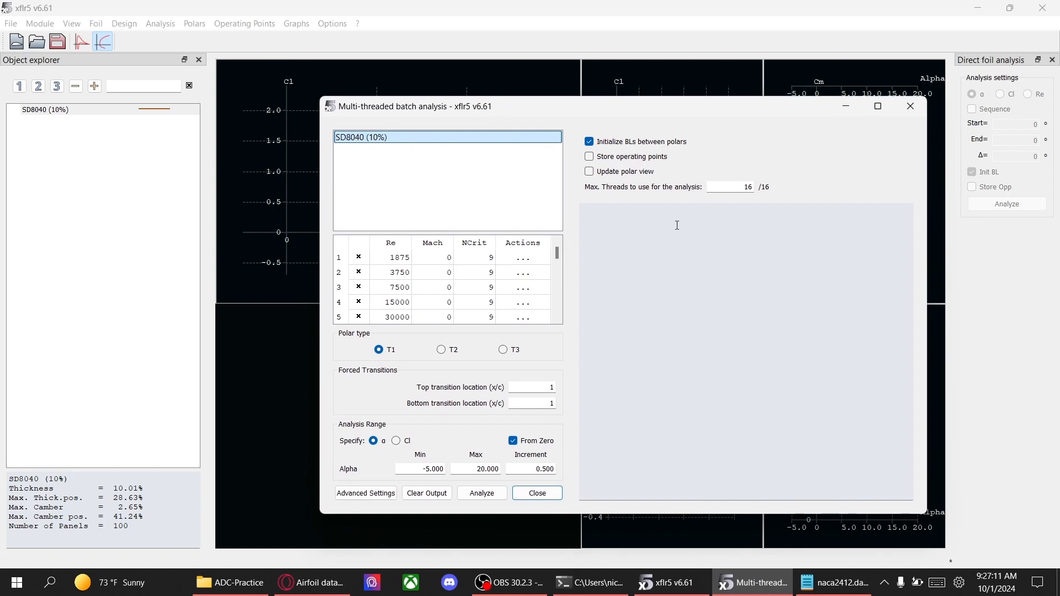
{"action": "left_click", "coordinate": [360, 139]}
{"action": "left_click", "coordinate": [365, 142]}
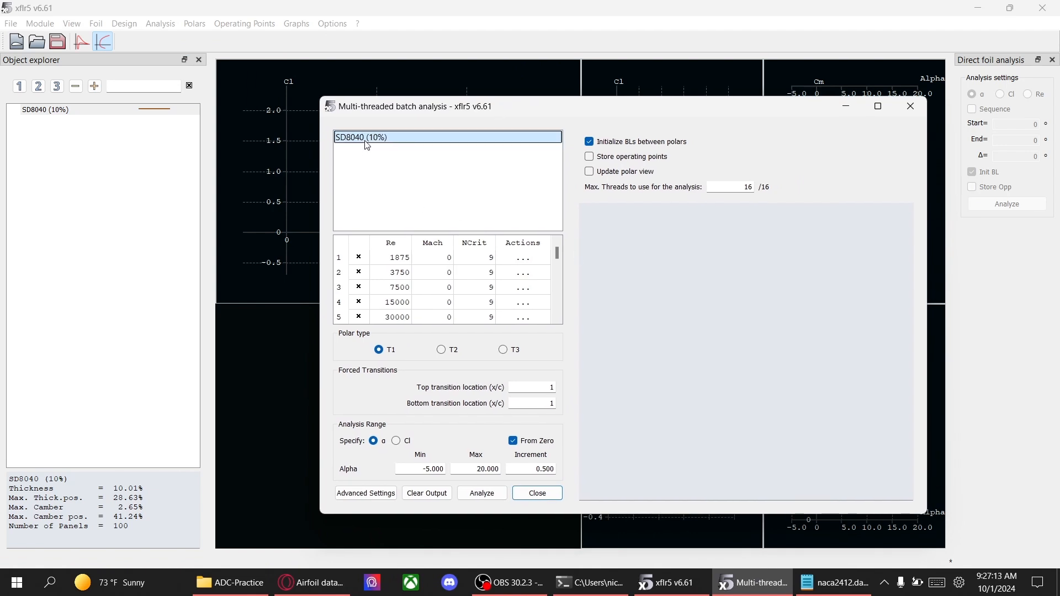
{"action": "left_click", "coordinate": [368, 138]}
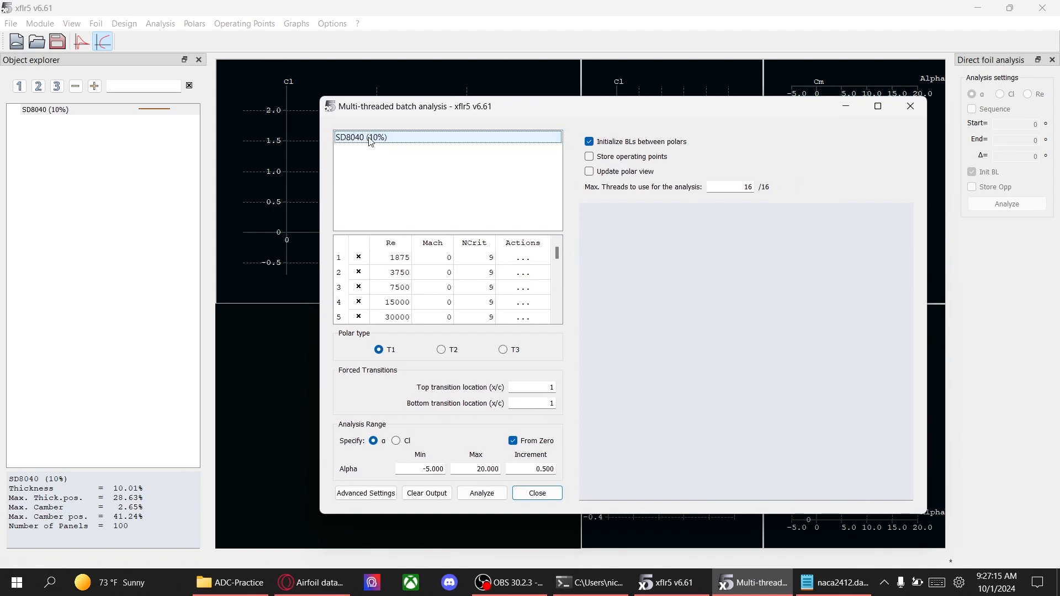
{"action": "left_click", "coordinate": [371, 142]}
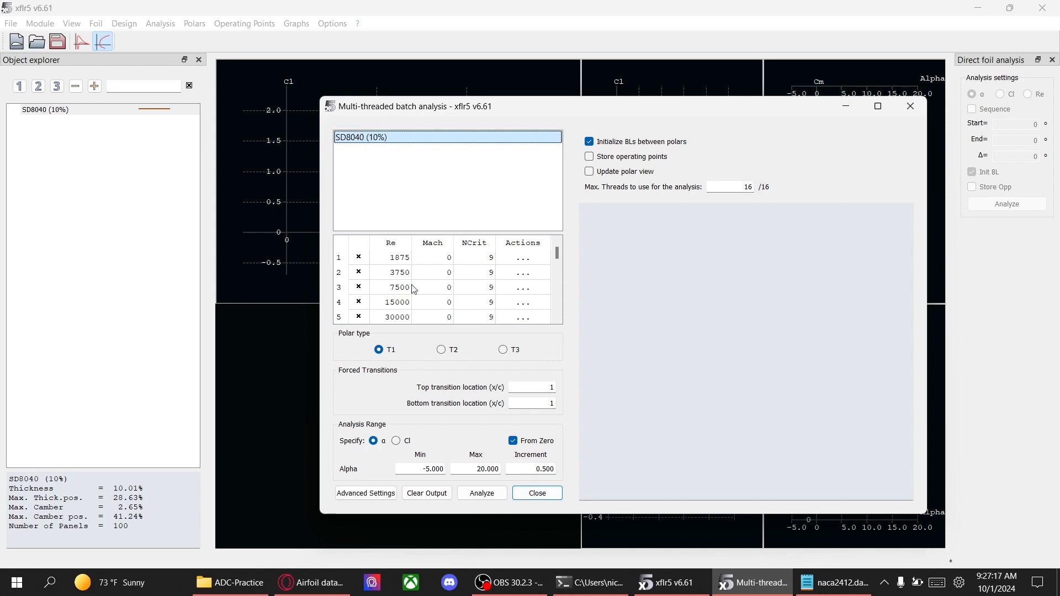
Step: Review the batch's Reynolds number list and set the alpha range to a minimum of 0 and a maximum of 20 degrees
{"action": "scroll", "coordinate": [408, 285], "scroll_direction": "down", "scroll_amount": 13}
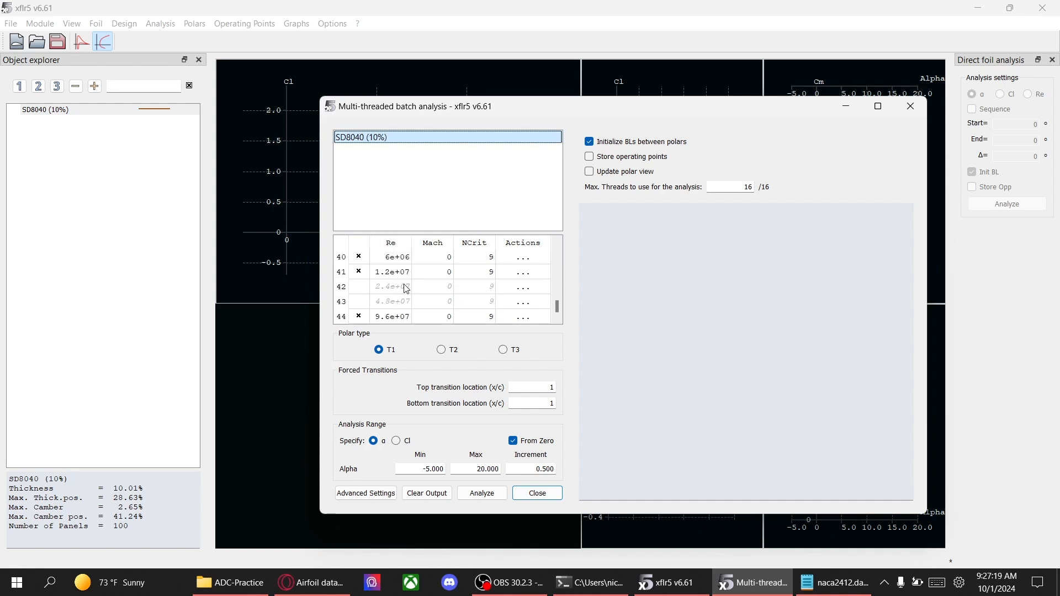
{"action": "scroll", "coordinate": [393, 298], "scroll_direction": "up", "scroll_amount": 13}
{"action": "scroll", "coordinate": [520, 284], "scroll_direction": "up", "scroll_amount": 1}
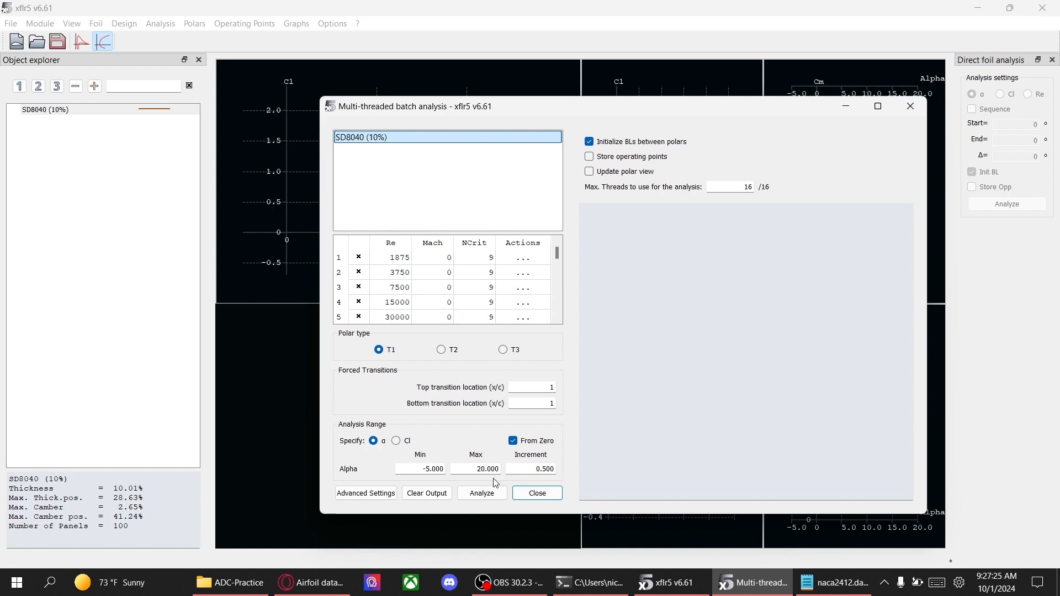
{"action": "left_click_drag", "start_coordinate": [419, 469], "coordinate": [507, 469]}
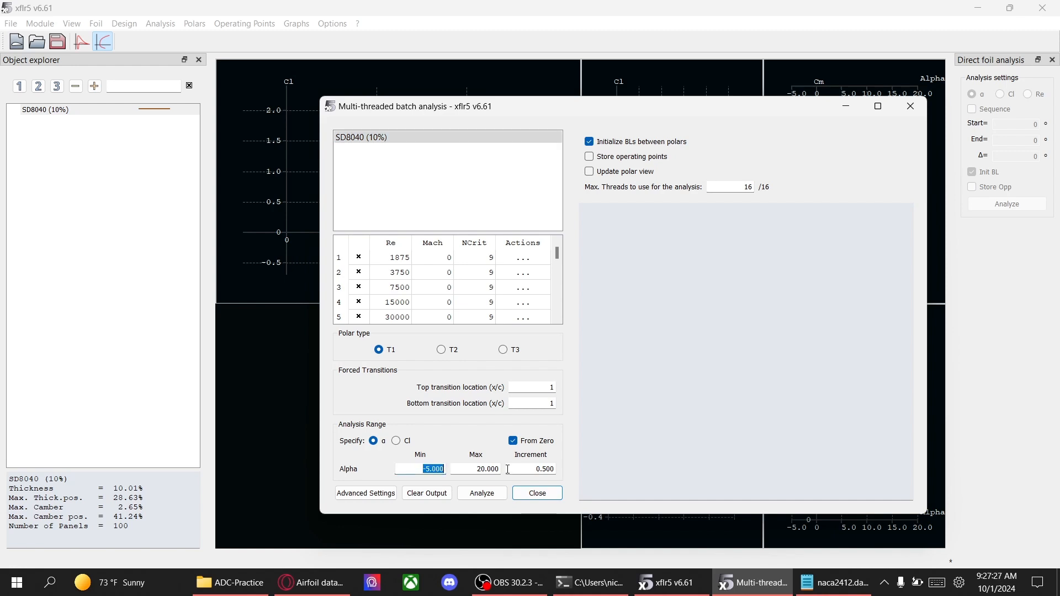
{"action": "type", "text": "0"}
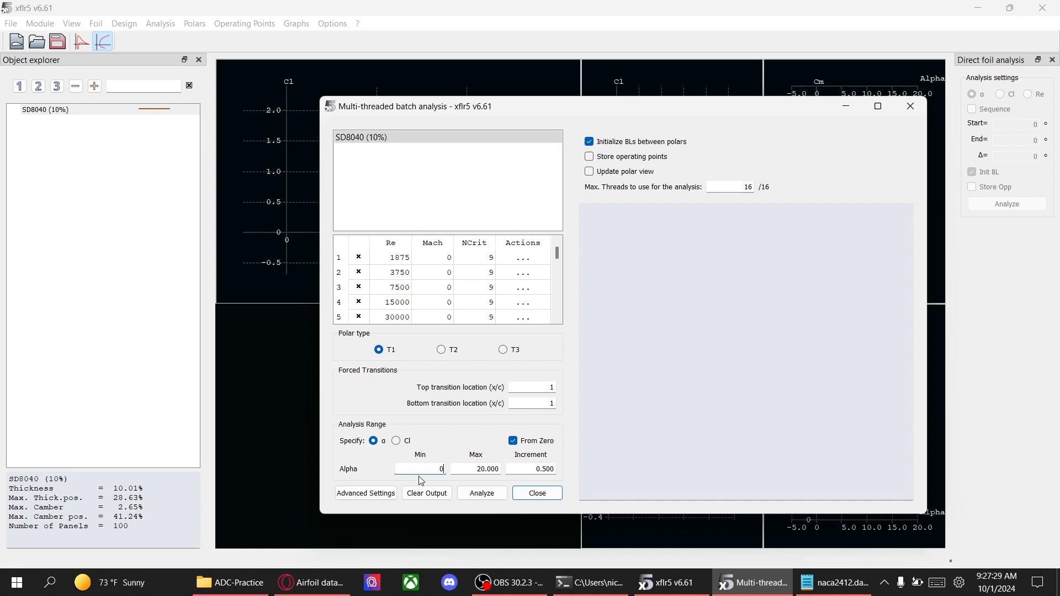
{"action": "left_click_drag", "start_coordinate": [474, 470], "coordinate": [500, 469]}
{"action": "type", "text": "1"}
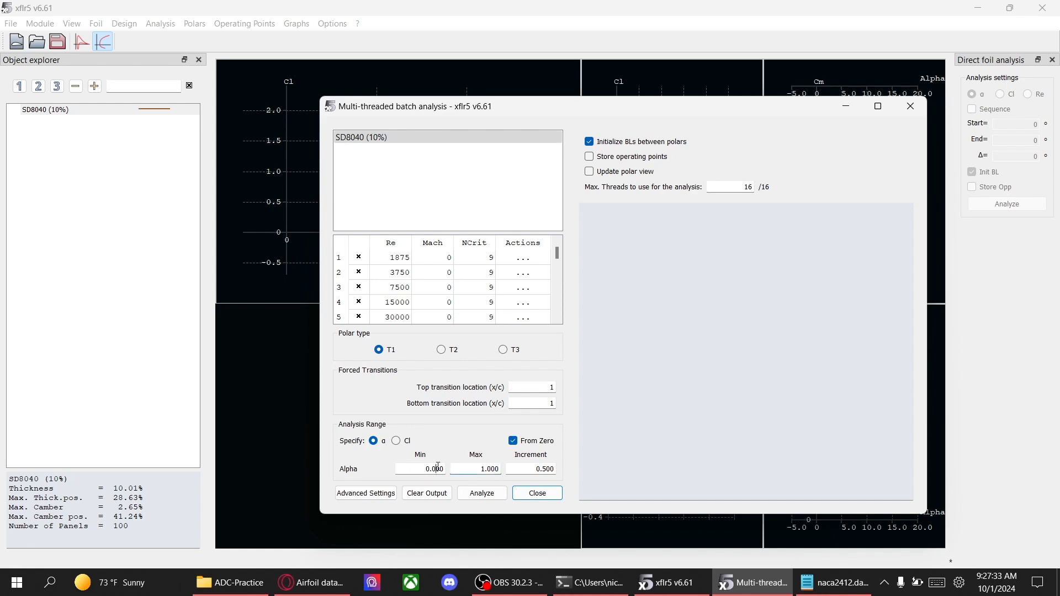
{"action": "left_click_drag", "start_coordinate": [478, 470], "coordinate": [500, 469]}
{"action": "type", "text": "20"}
{"action": "key", "text": "Return"}
{"action": "left_click_drag", "start_coordinate": [416, 466], "coordinate": [440, 466]}
{"action": "key", "text": "Tab"}
Step: Run the batch analysis for the SD8040 (10%) foil and close the analysis dialog once it completes
{"action": "left_click", "coordinate": [485, 500]}
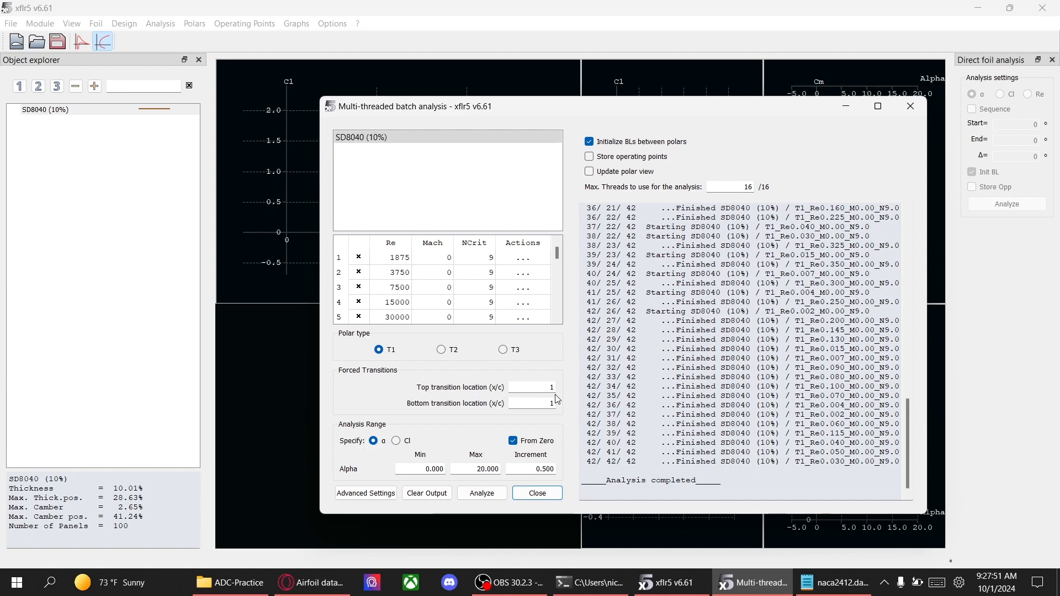
{"action": "left_click_drag", "start_coordinate": [598, 481], "coordinate": [732, 475]}
{"action": "left_click", "coordinate": [733, 482]}
{"action": "left_click", "coordinate": [524, 498]}
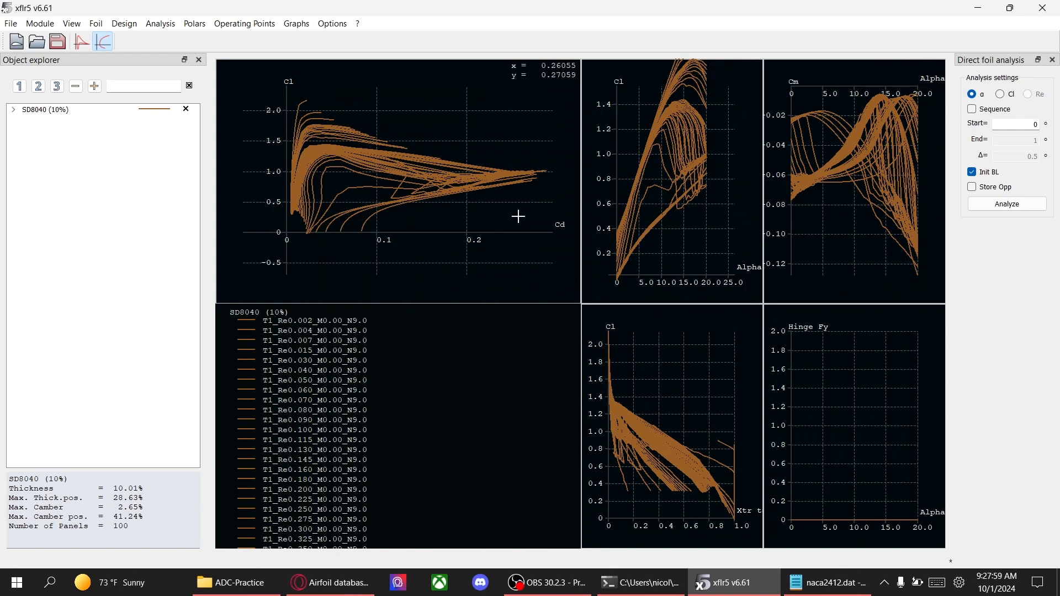
Step: Reset the scales of the Cl versus Alpha graph so all polar curves fit
{"action": "left_click_drag", "start_coordinate": [697, 209], "coordinate": [704, 212]}
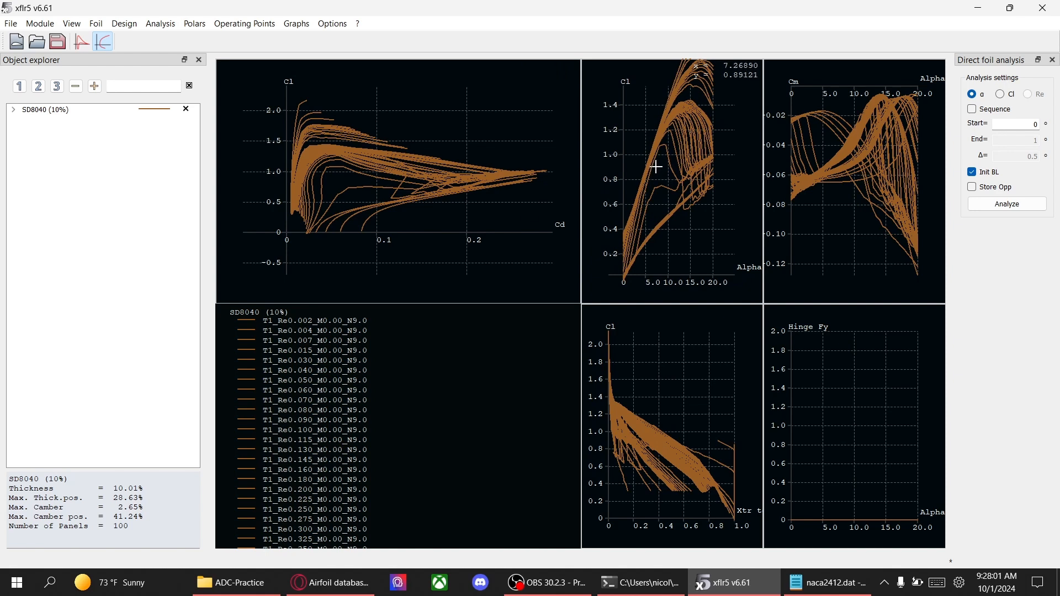
{"action": "key", "text": "r"}
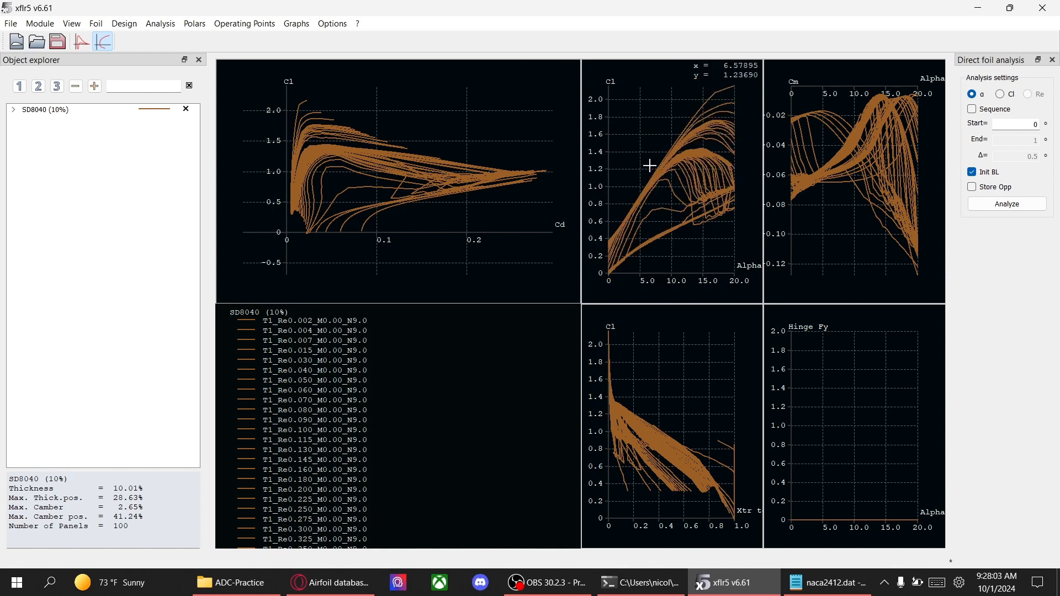
{"action": "right_click", "coordinate": [673, 191]}
{"action": "mouse_move", "coordinate": [723, 231]}
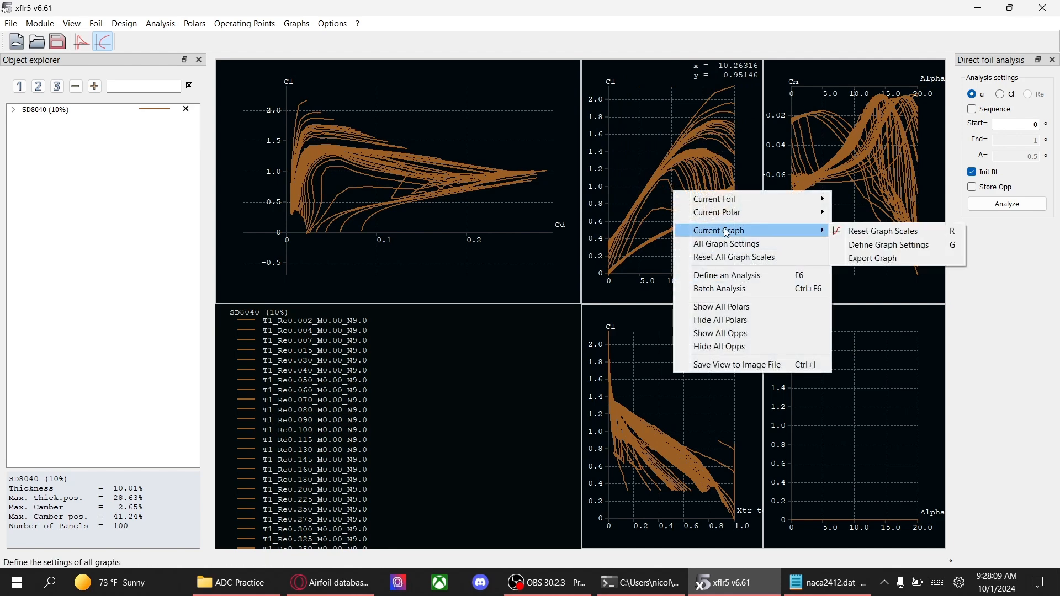
{"action": "left_click", "coordinate": [871, 233]}
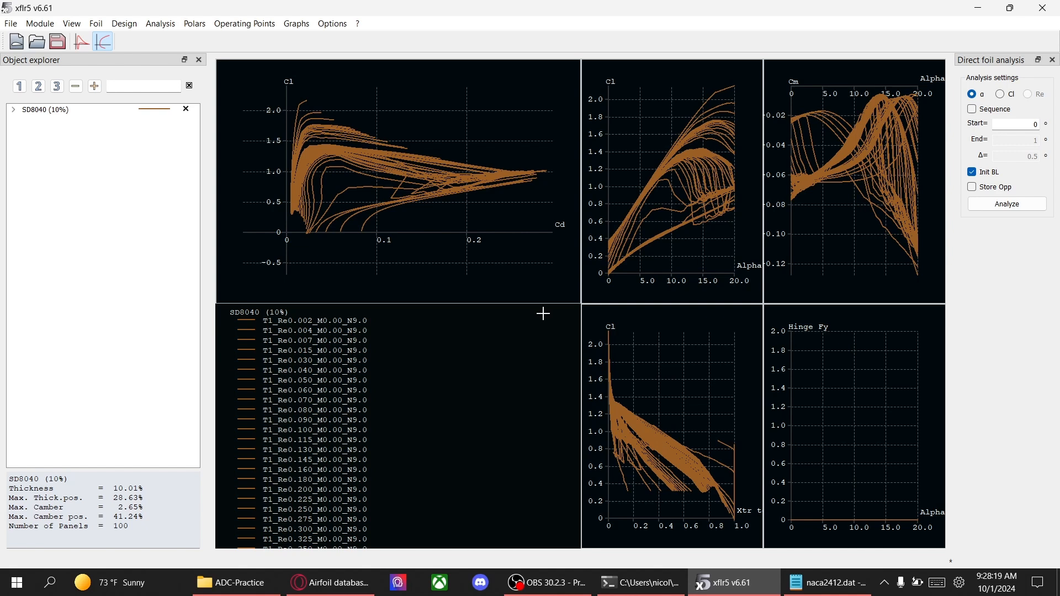
Step: Expand the SD8040 (10%) polars, hide them all, and show only the Re 0.040, 0.060 and 0.080 curves for comparison
{"action": "left_click", "coordinate": [14, 110]}
{"action": "scroll", "coordinate": [87, 159], "scroll_direction": "down", "scroll_amount": 4}
{"action": "scroll", "coordinate": [83, 213], "scroll_direction": "up", "scroll_amount": 4}
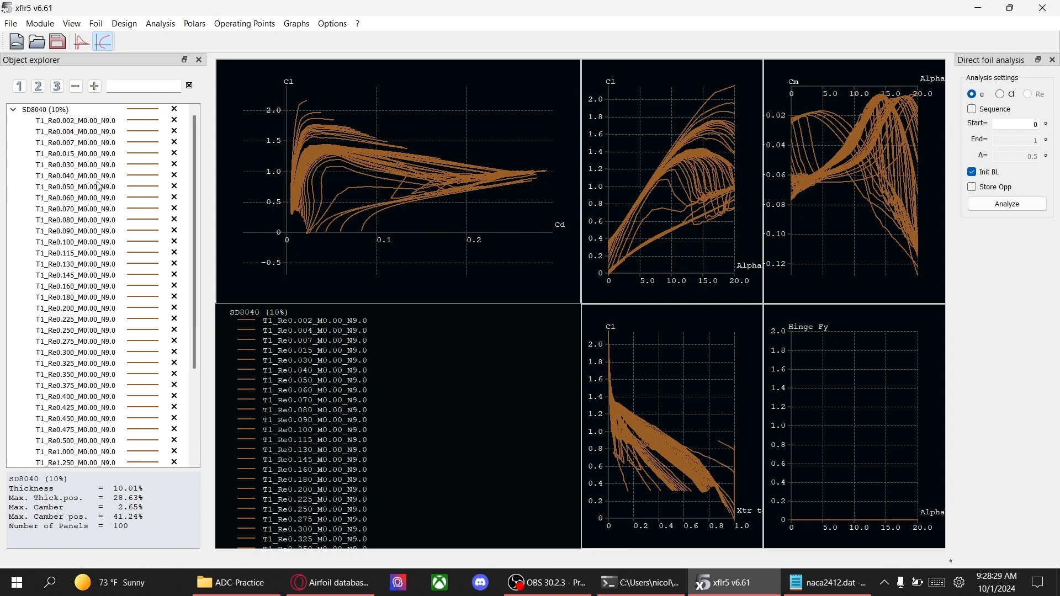
{"action": "left_click", "coordinate": [173, 110]}
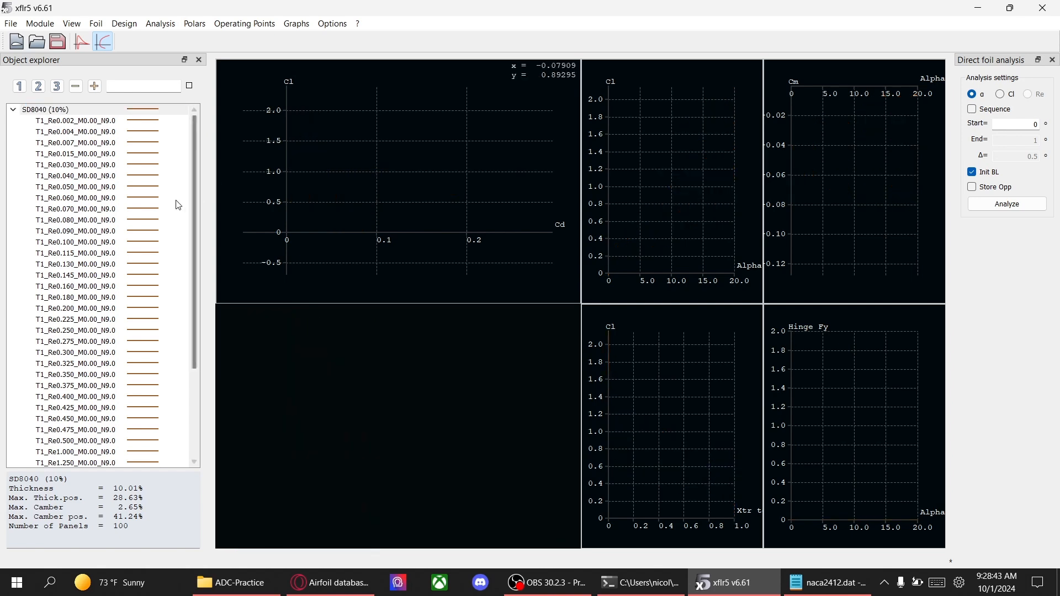
{"action": "left_click", "coordinate": [175, 176]}
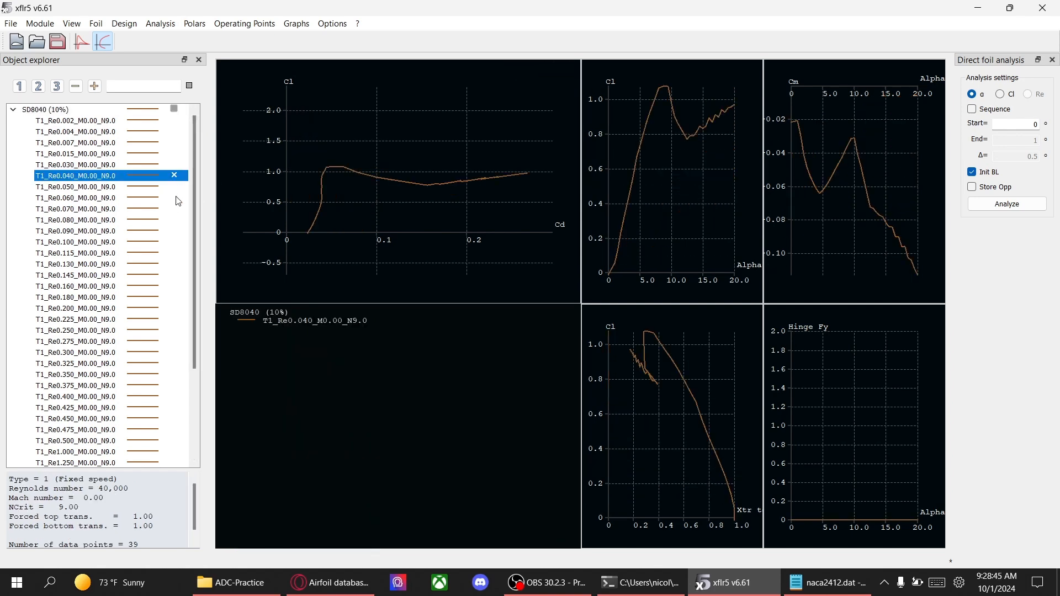
{"action": "left_click", "coordinate": [174, 198]}
{"action": "left_click", "coordinate": [174, 220]}
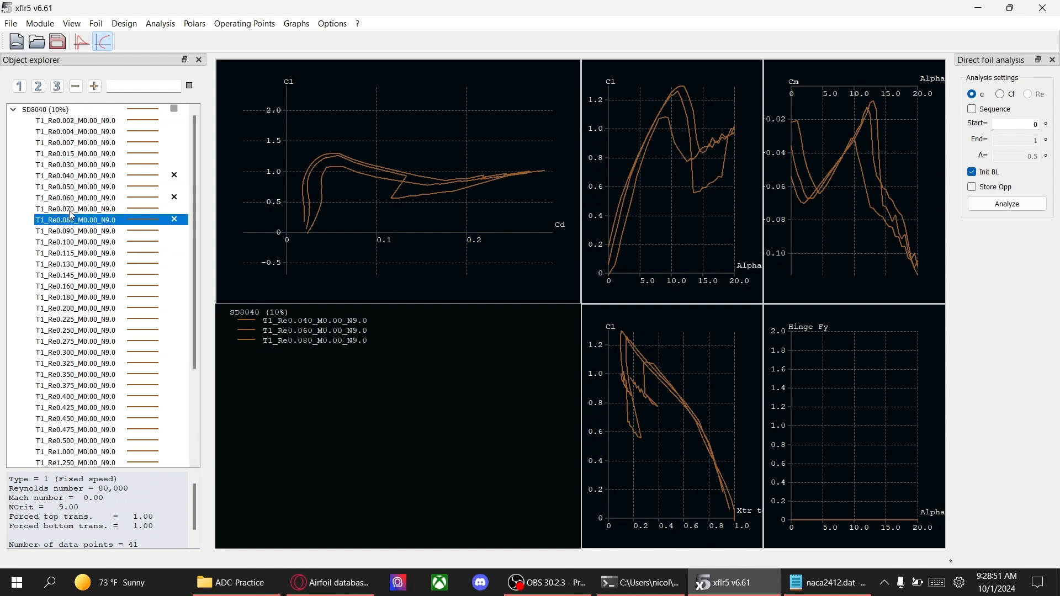
{"action": "left_click_drag", "start_coordinate": [660, 151], "coordinate": [699, 179]}
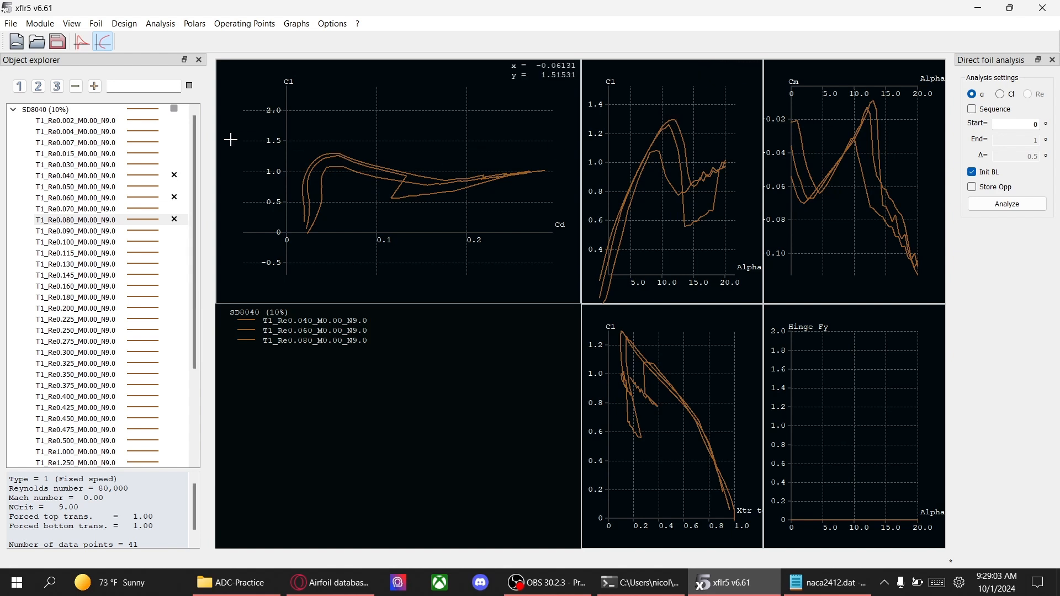
{"action": "left_click", "coordinate": [169, 175]}
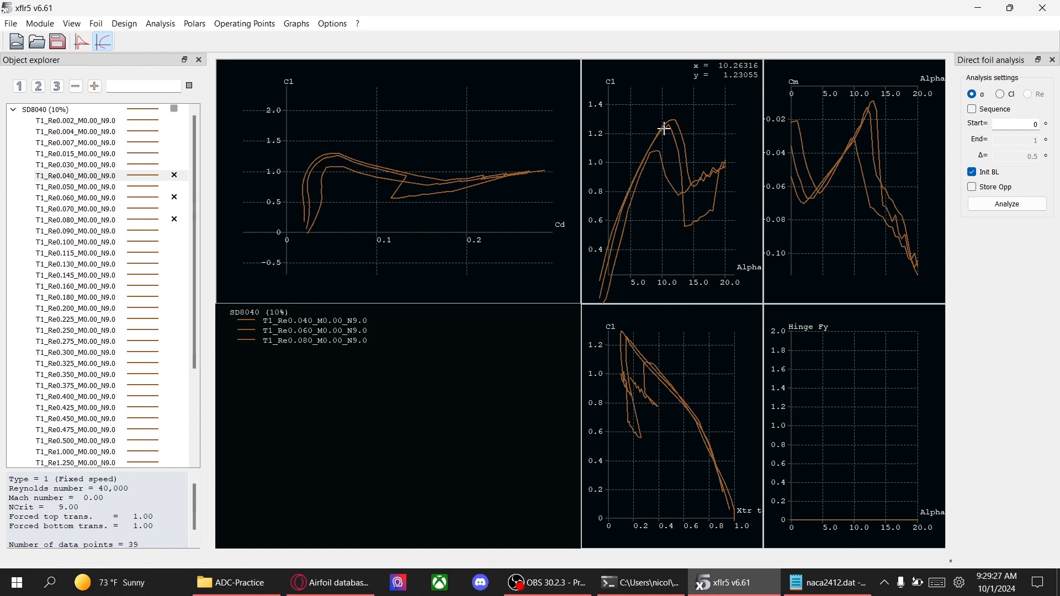
{"action": "left_click", "coordinate": [548, 583]}
{"action": "left_click", "coordinate": [821, 402]}
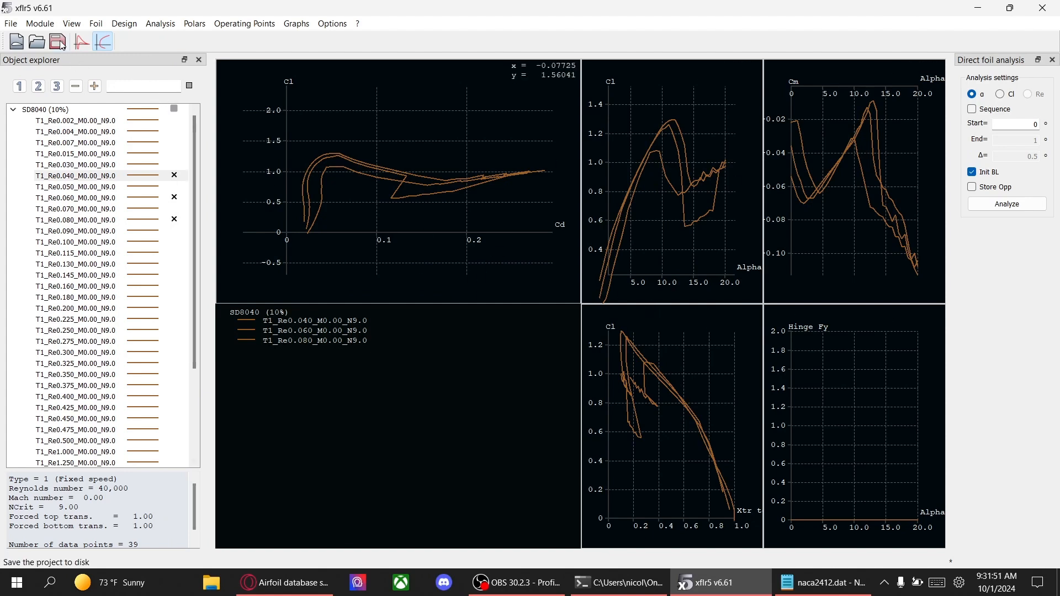
Step: Save the project as Wing in the ADC-Practice folder, using the XFLR5 v6 project file format
{"action": "key", "text": "ctrl+s"}
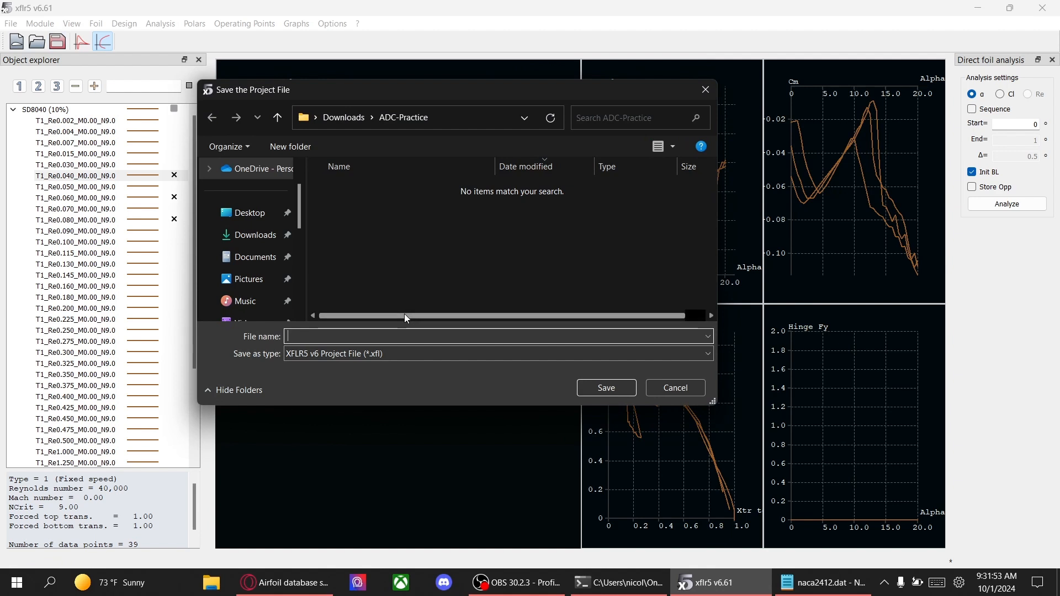
{"action": "type", "text": "Wing"}
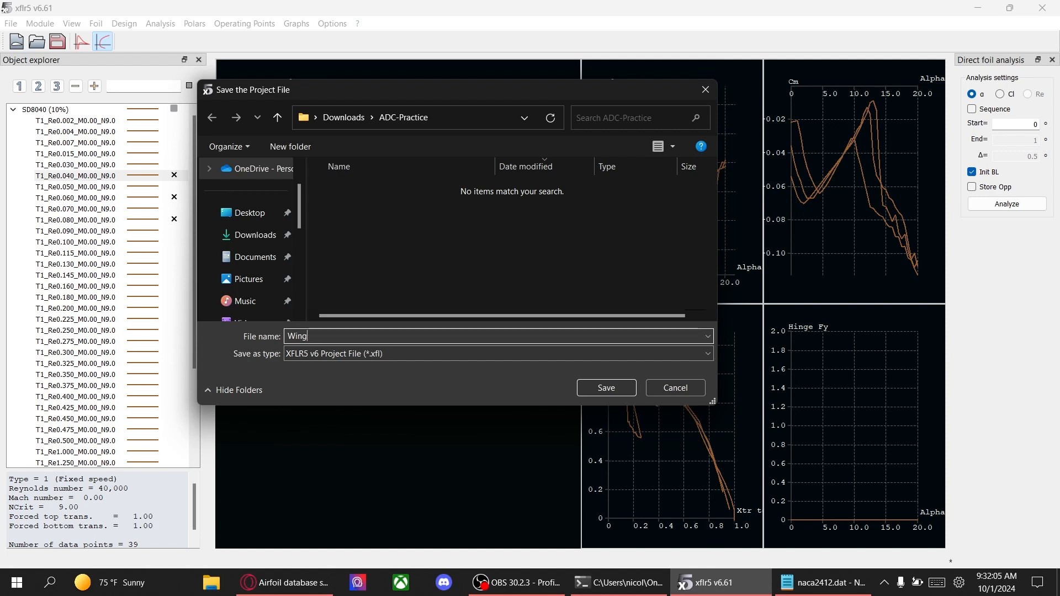
{"action": "left_click", "coordinate": [606, 390]}
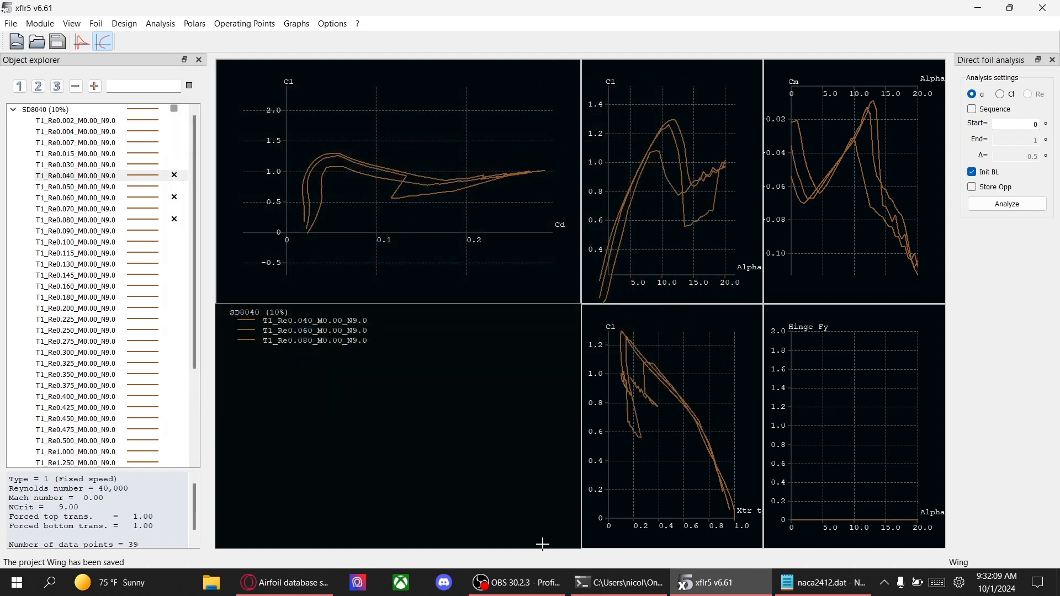